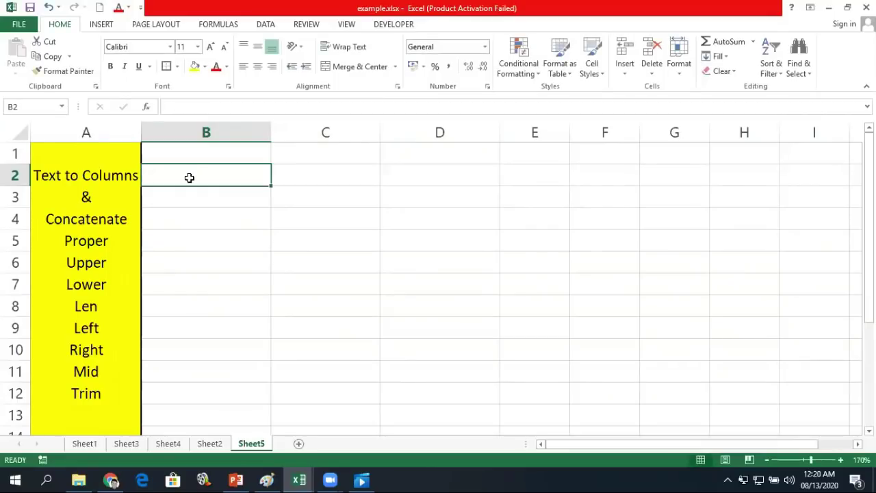
Enter a sample full name in B2, add headers FirstName in B1 and LastName in C1, and reselect B2.
type("Raymond Peralta")
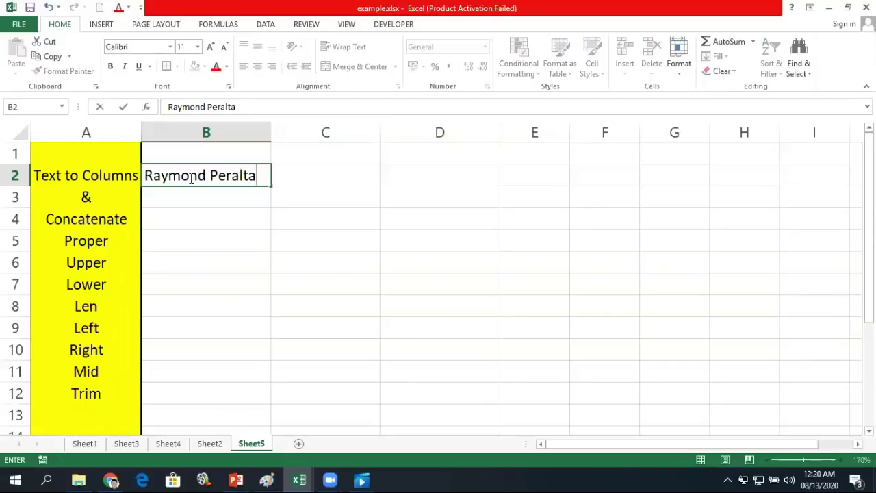
key("Return")
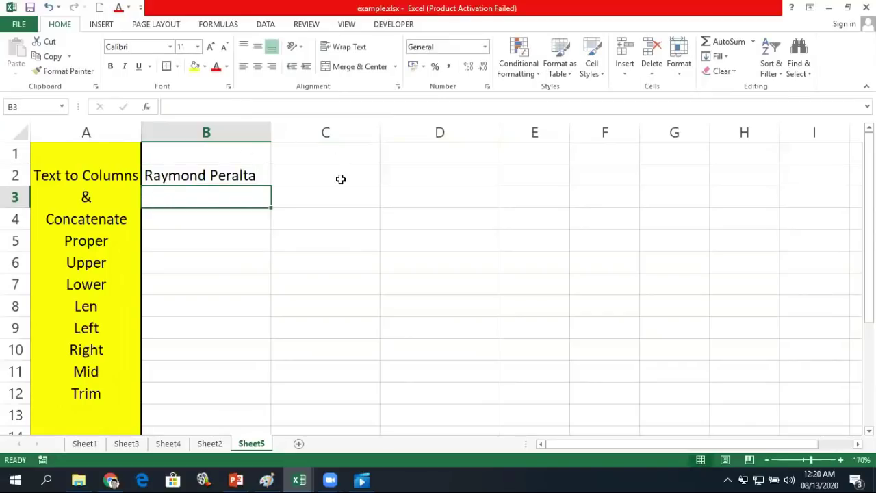
left_click(215, 158)
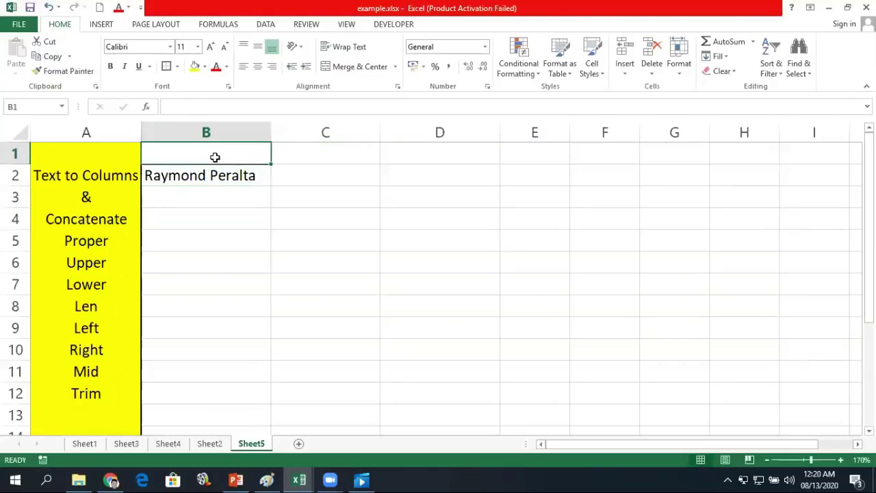
type("Firs")
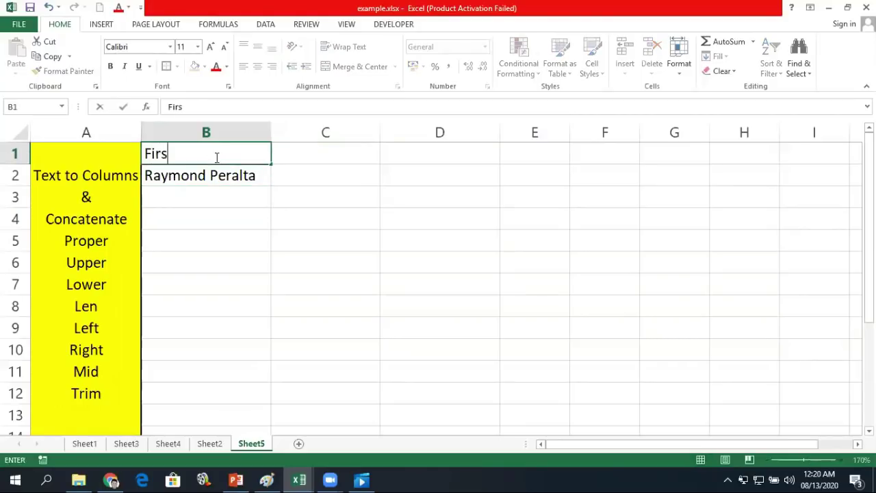
type("tName")
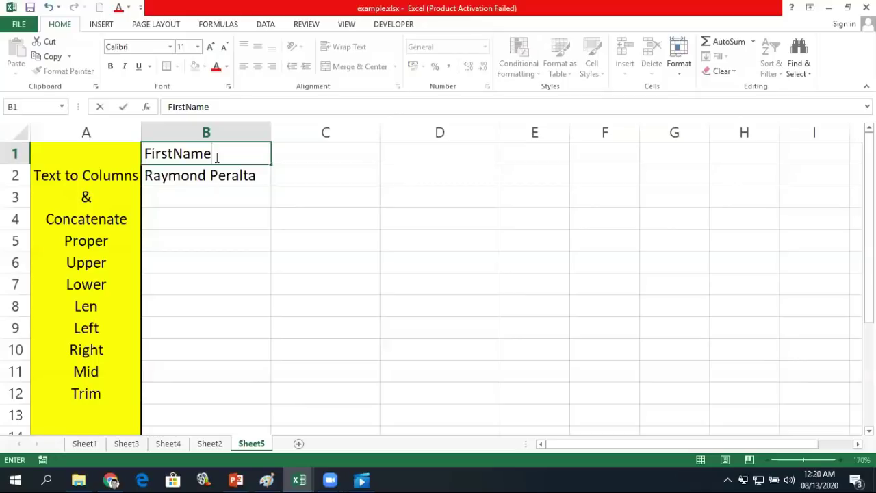
key("Tab")
type("LastName")
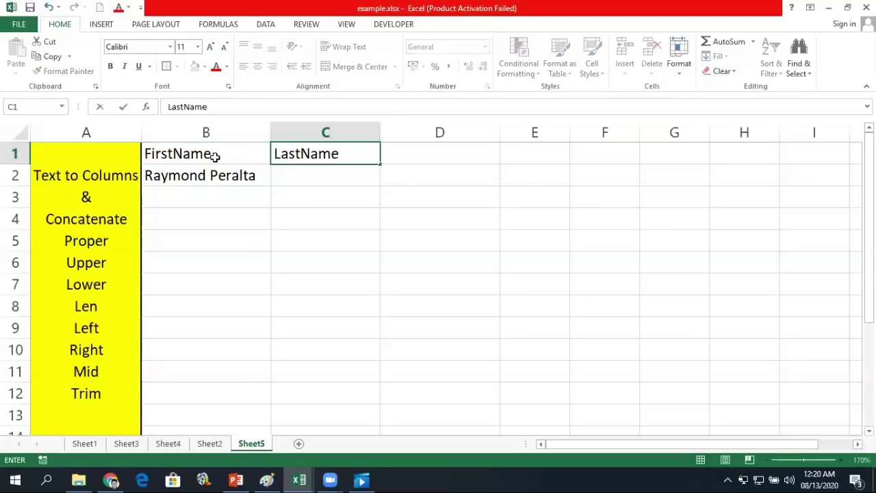
key("Return")
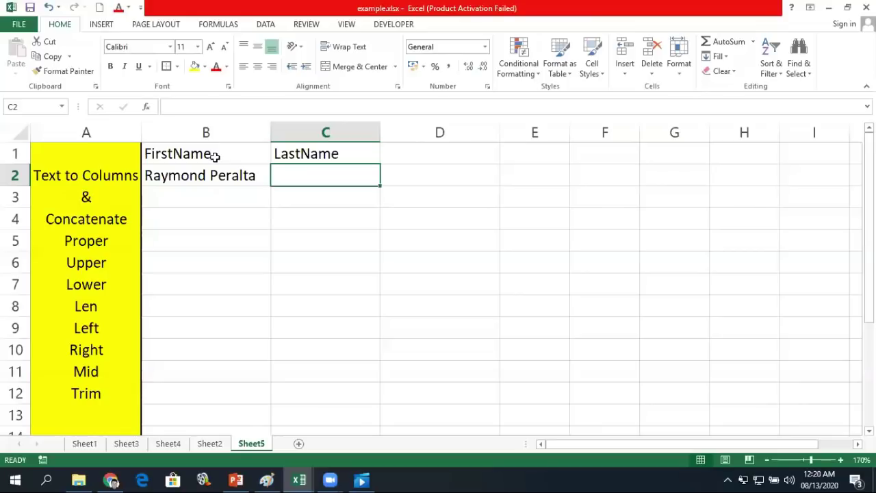
left_click(182, 178)
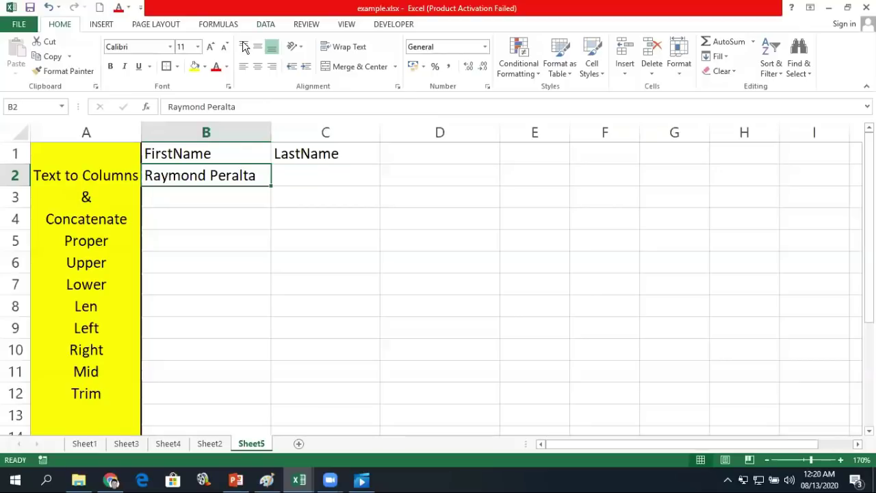
scroll(244, 46, "down", 4)
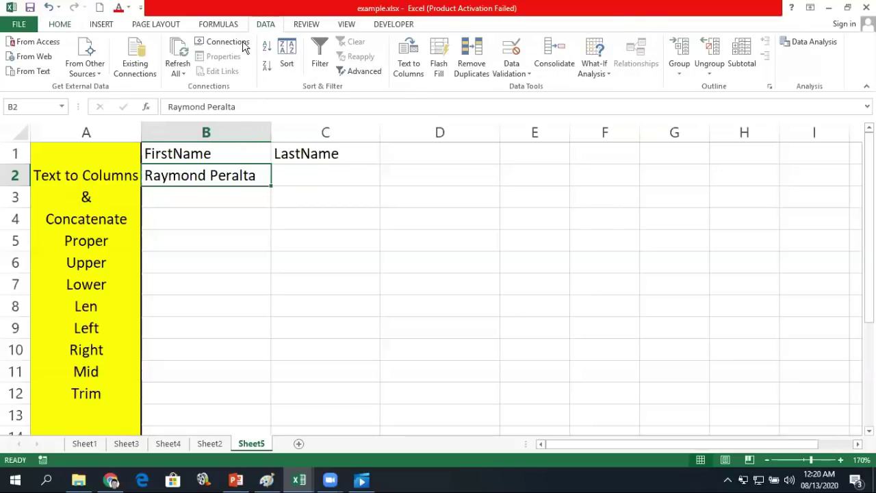
Launch Text to Columns for B2 and continue with the Delimited option.
left_click(408, 74)
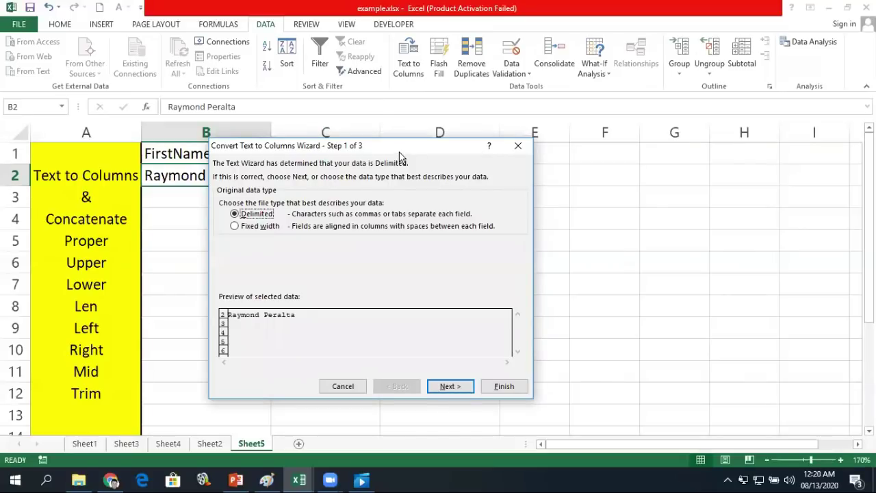
left_click_drag(408, 151, 511, 117)
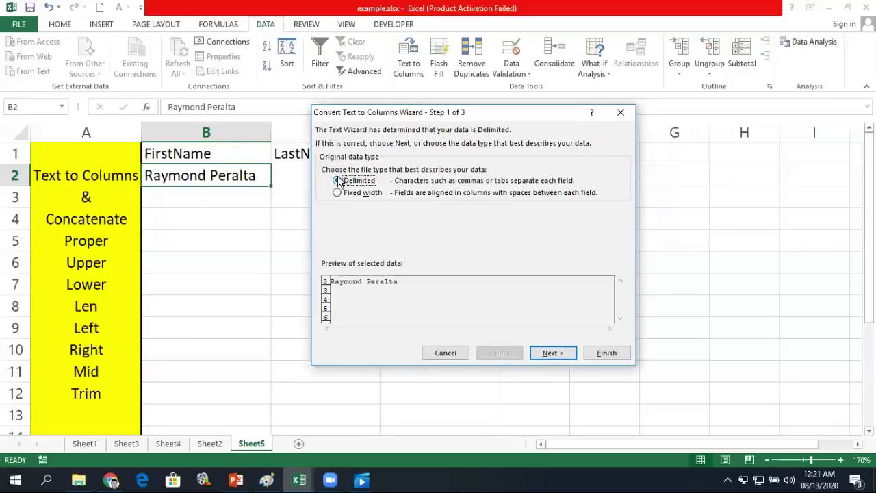
left_click(551, 353)
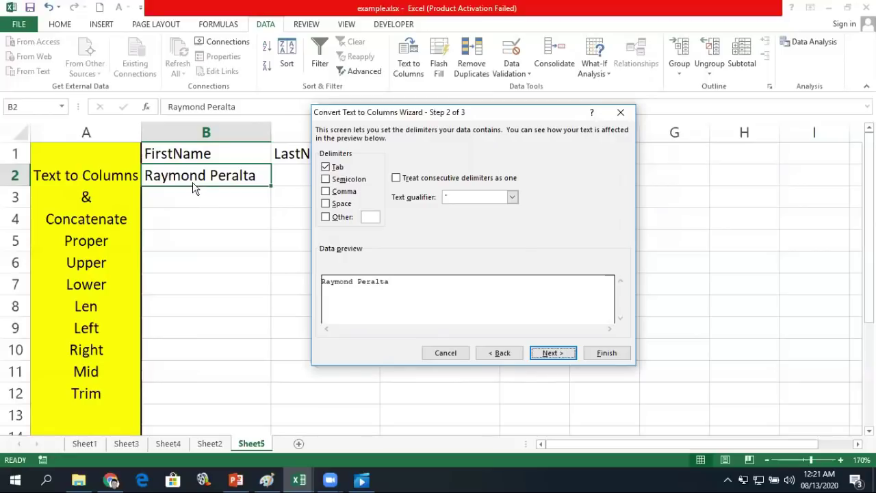
Split B2 on Space instead of Tab, sending the last name into C2.
left_click(327, 205)
left_click(328, 167)
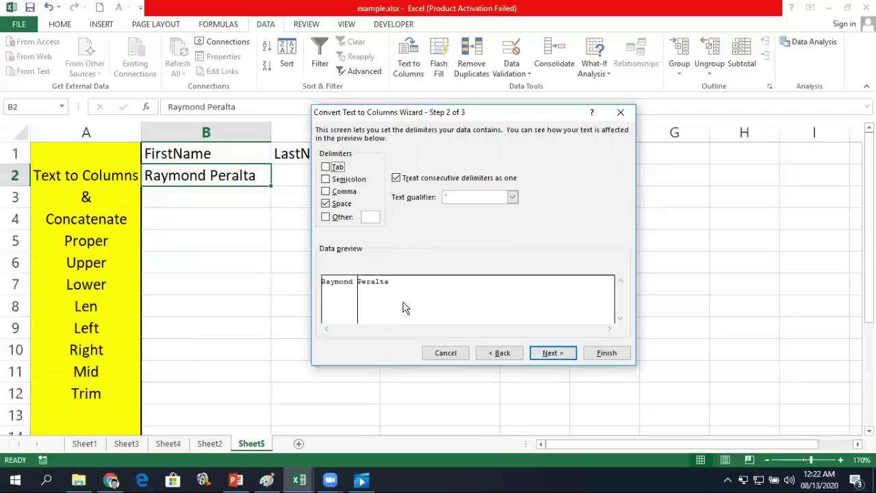
left_click(549, 353)
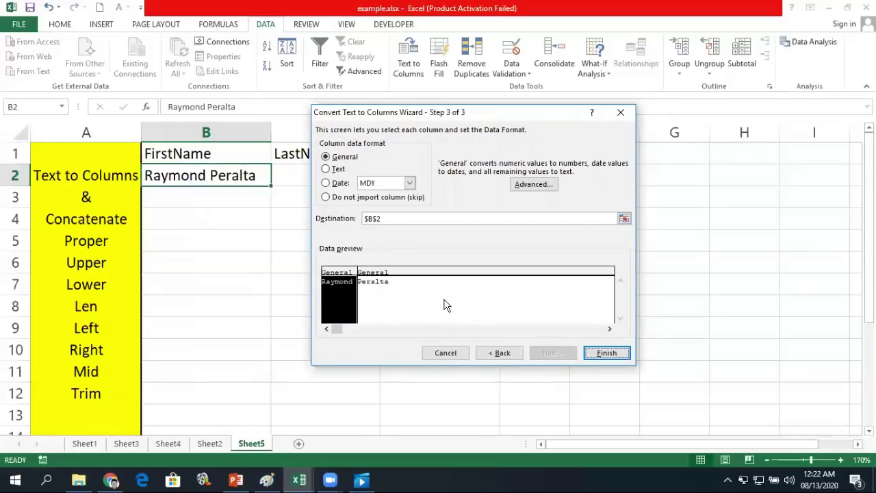
left_click(377, 297)
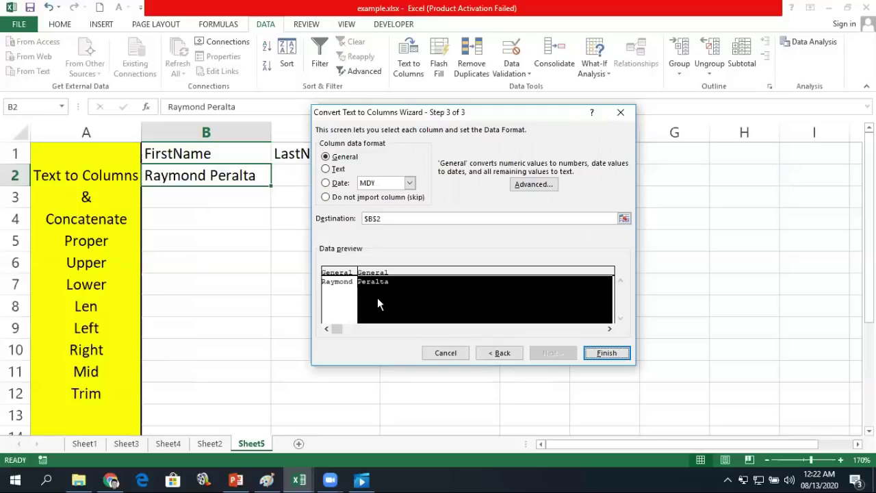
left_click(599, 354)
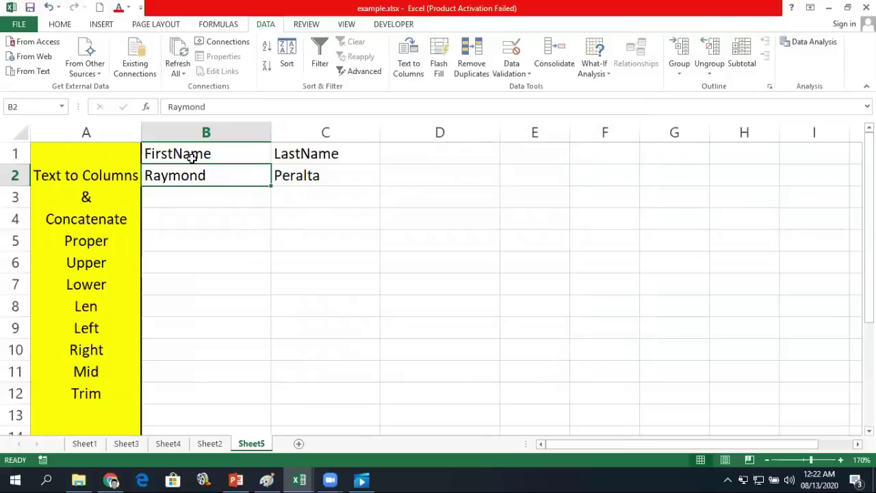
Type the full name without a space into B3.
left_click(191, 206)
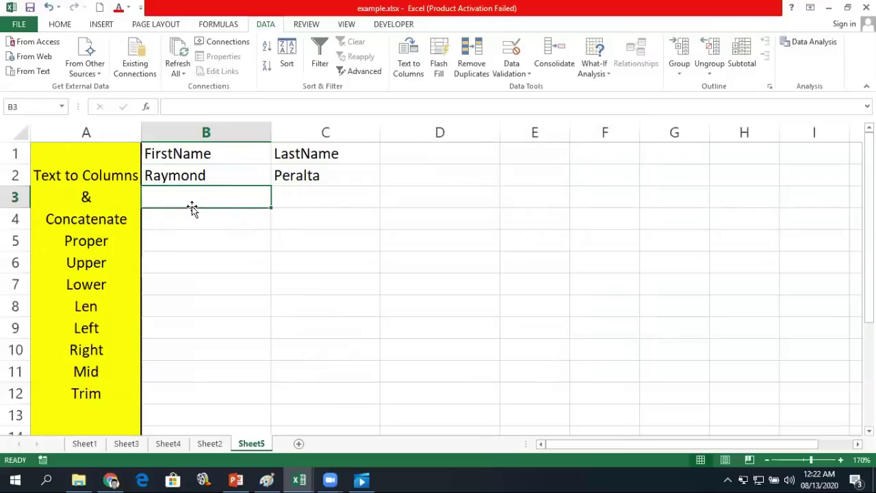
type("RaymondPeralta")
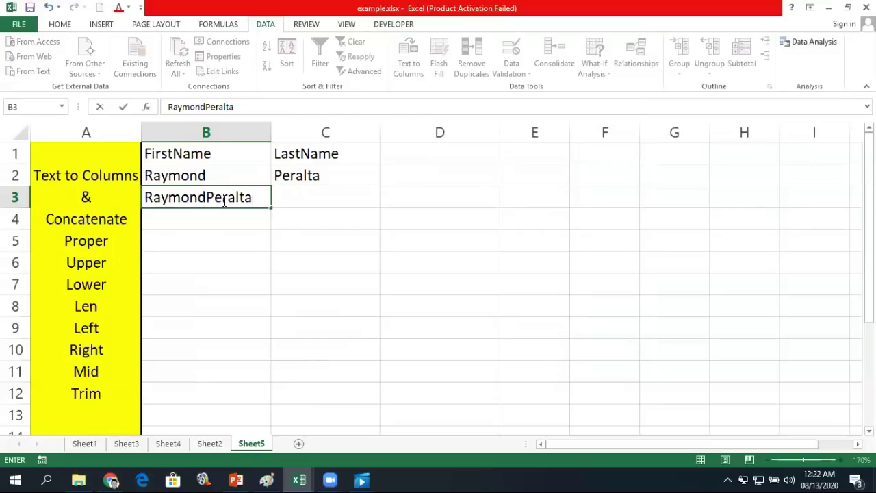
left_click(370, 196)
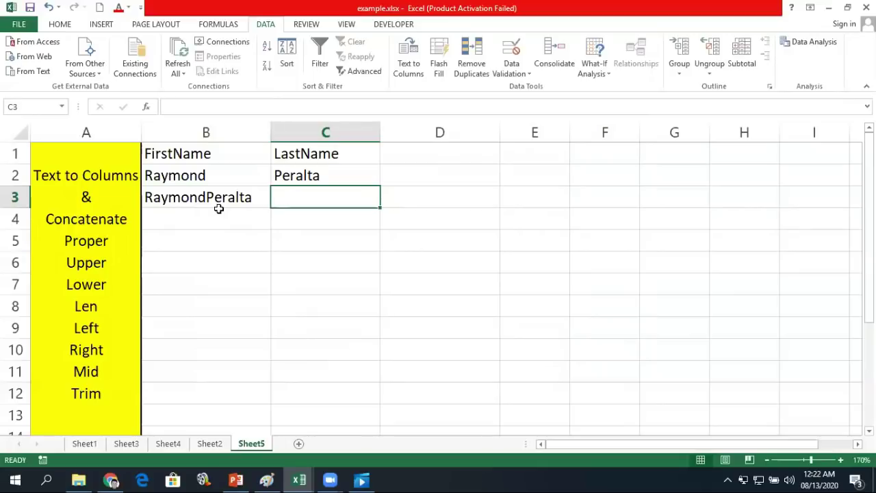
Start Text to Columns on B3 using Fixed width and move to the break step.
left_click(191, 199)
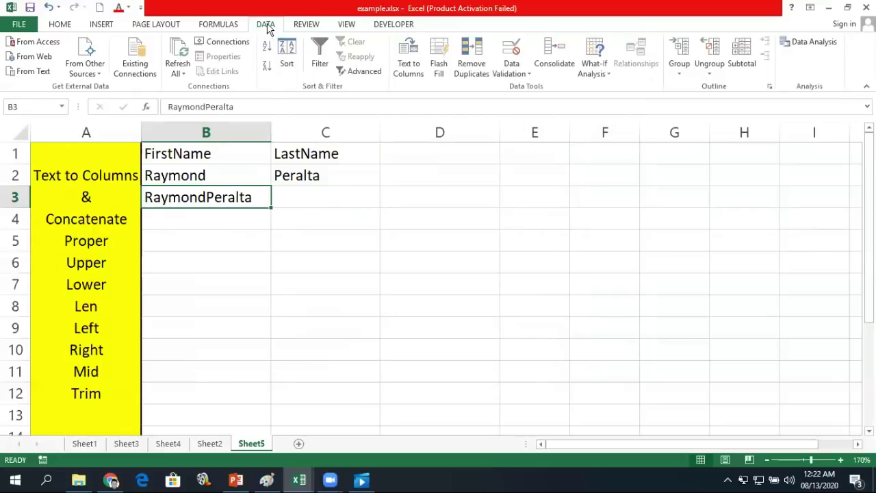
left_click(407, 58)
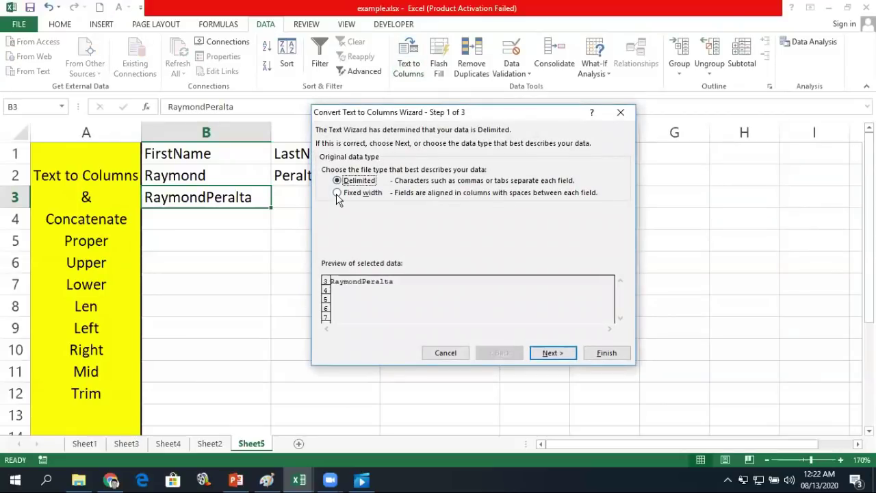
left_click(337, 194)
left_click(551, 355)
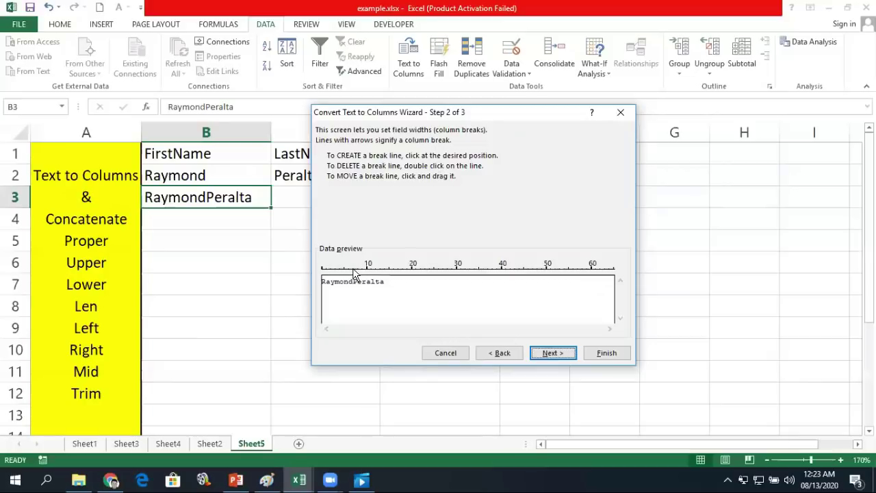
Place a column break between first and last name and finish splitting B3 into B3 and C3.
left_click(353, 272)
double_click(353, 305)
left_click(354, 274)
mouse_move(354, 301)
left_mouse_down()
mouse_move(385, 305)
mouse_move(351, 297)
left_mouse_up()
left_click(553, 353)
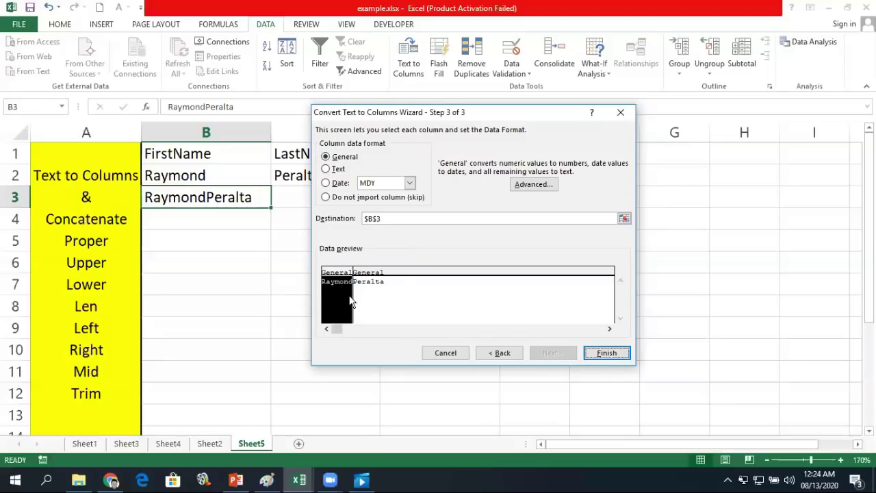
left_click(374, 301)
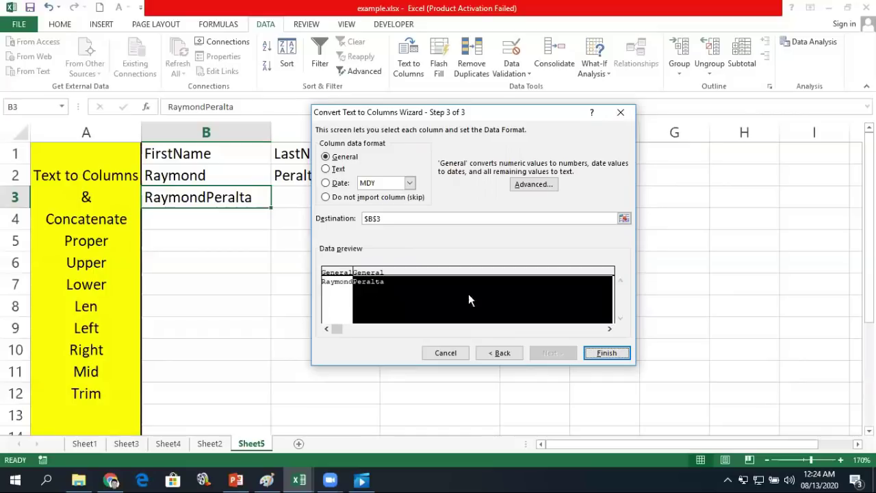
left_click(605, 352)
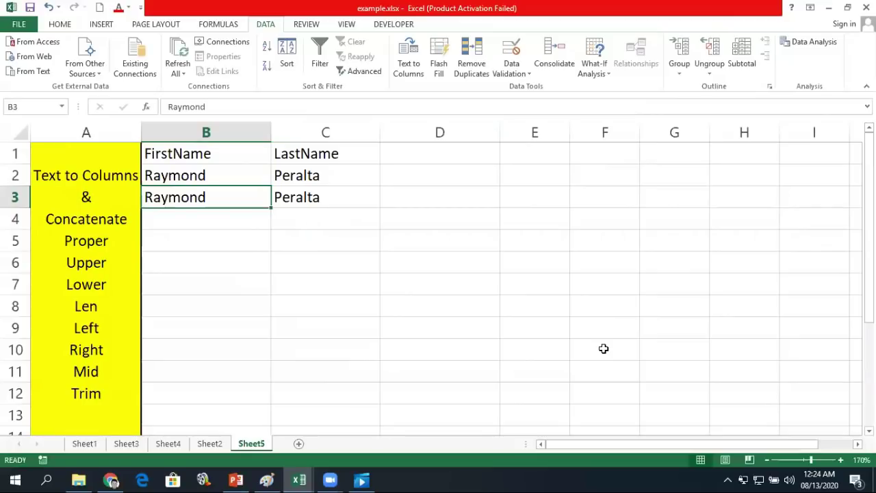
Enter the first name in B4 and the last name in C4.
left_click(210, 210)
type("Raymond")
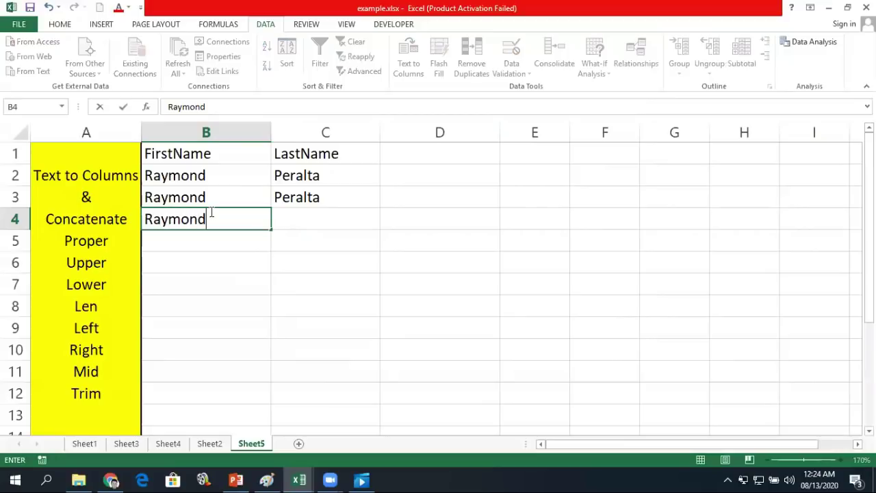
key("Tab")
type("Peralta")
key("Tab")
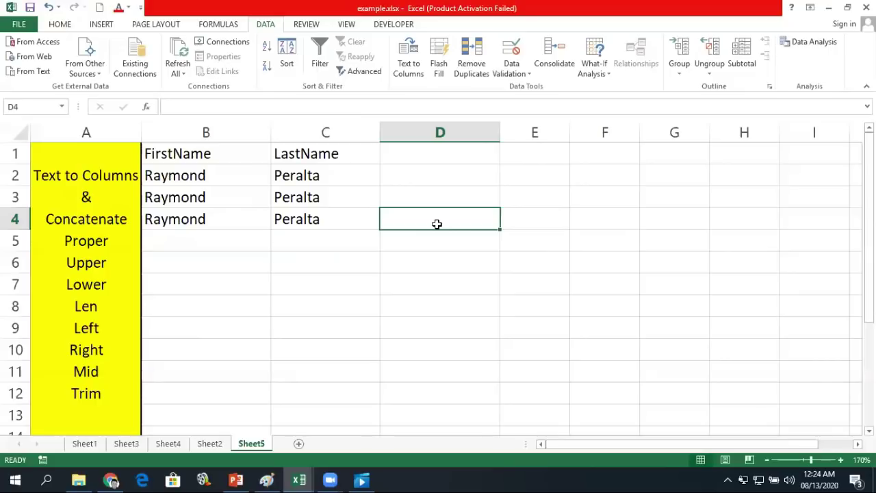
Enter =B4&C4 in D4 to join the names without a space.
type("=")
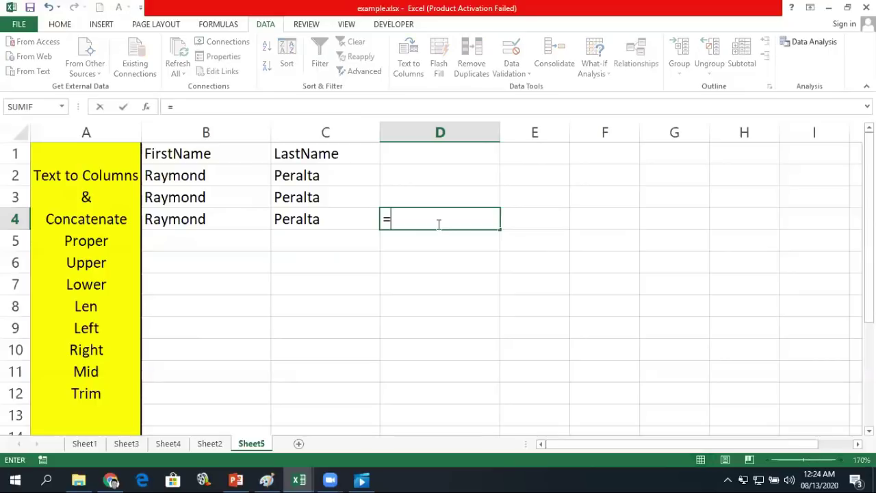
left_click(210, 219)
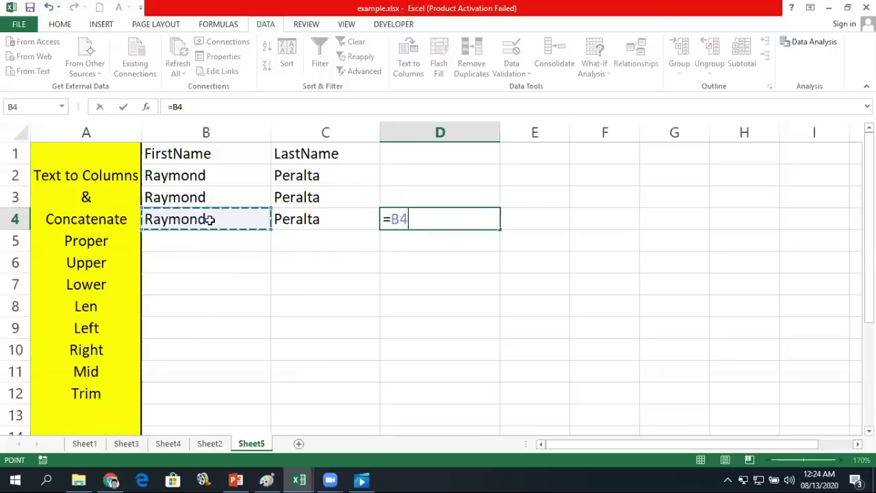
type("&")
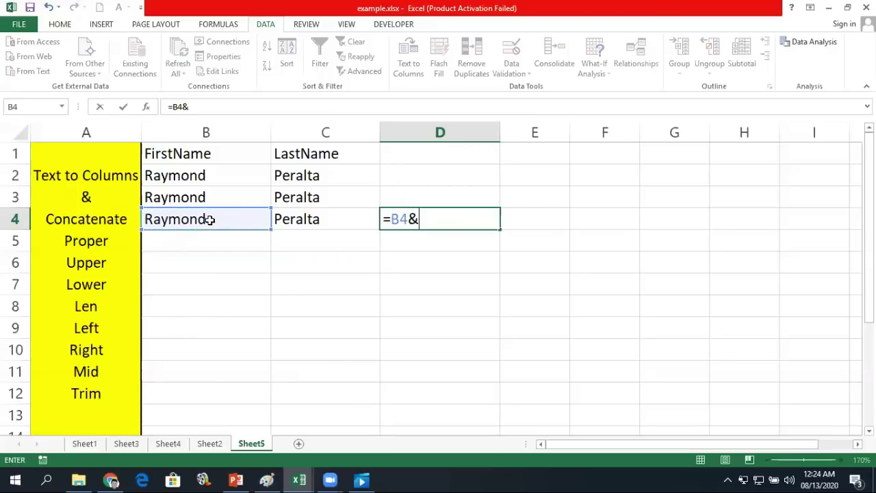
left_click(338, 218)
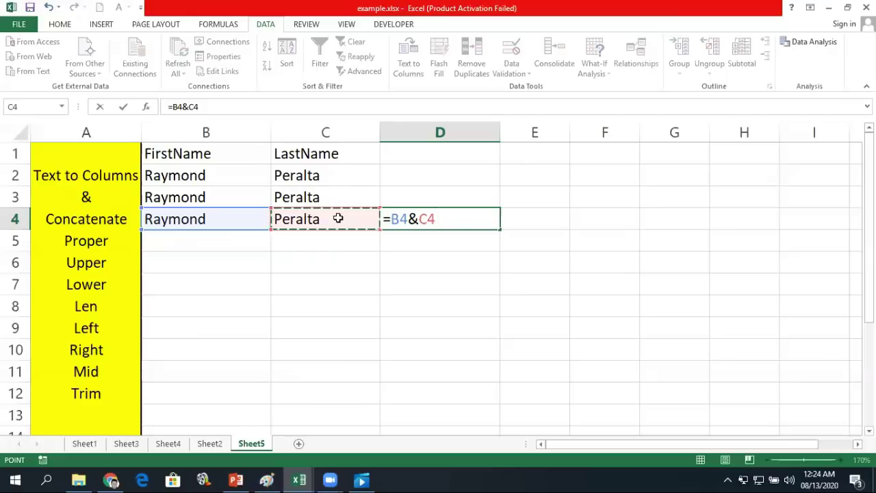
key("Return")
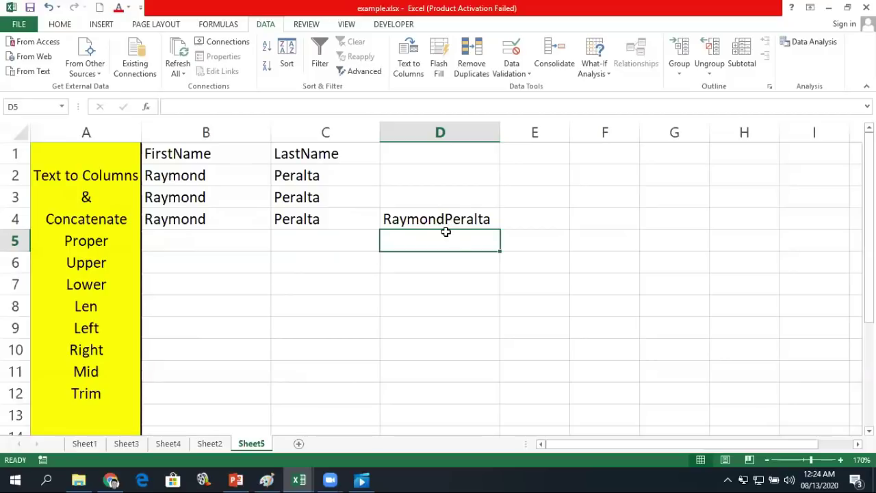
left_click(187, 245)
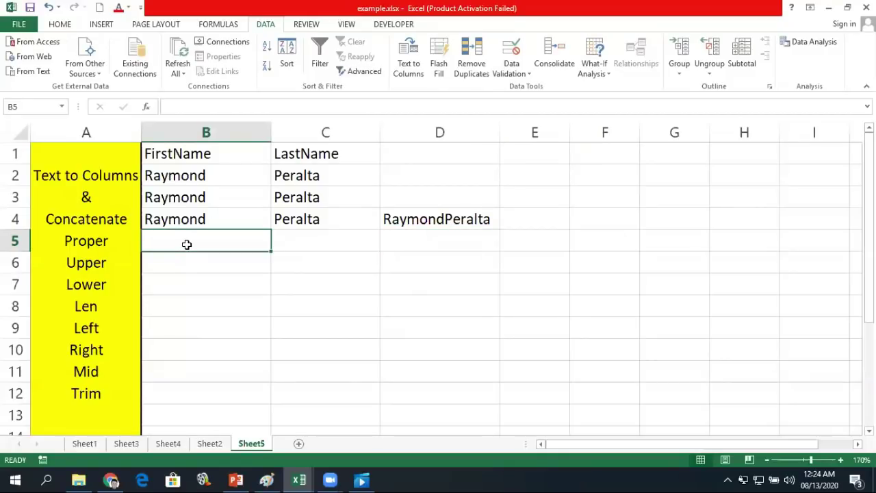
Copy the B4:C4 name pair into B5:C5.
key("Up")
key("shift+Right")
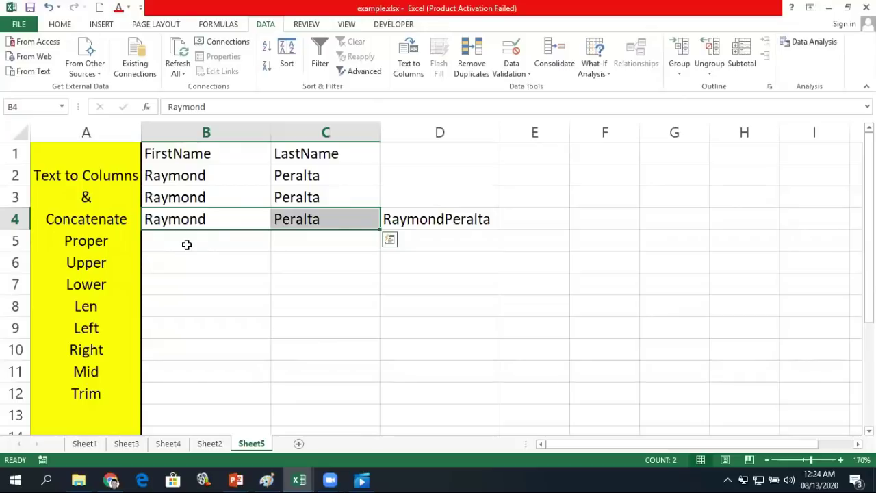
key("ctrl+c")
left_click(186, 245)
key("ctrl+v")
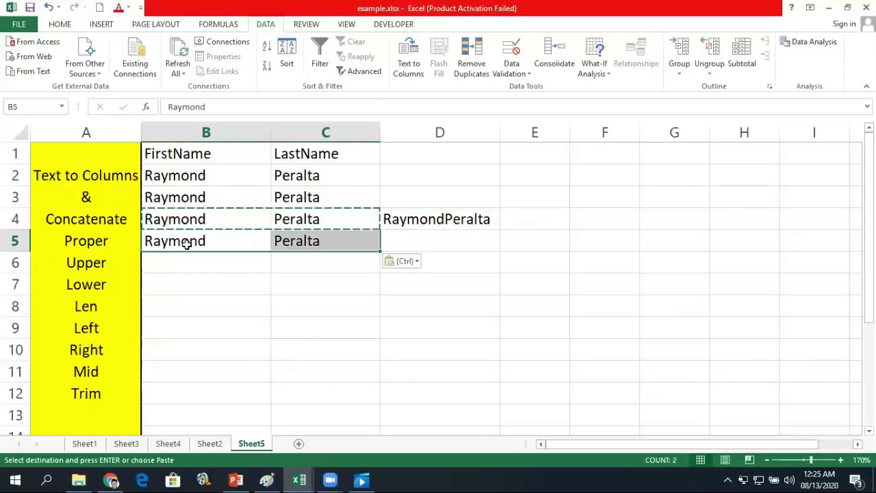
key("Right")
key("Right")
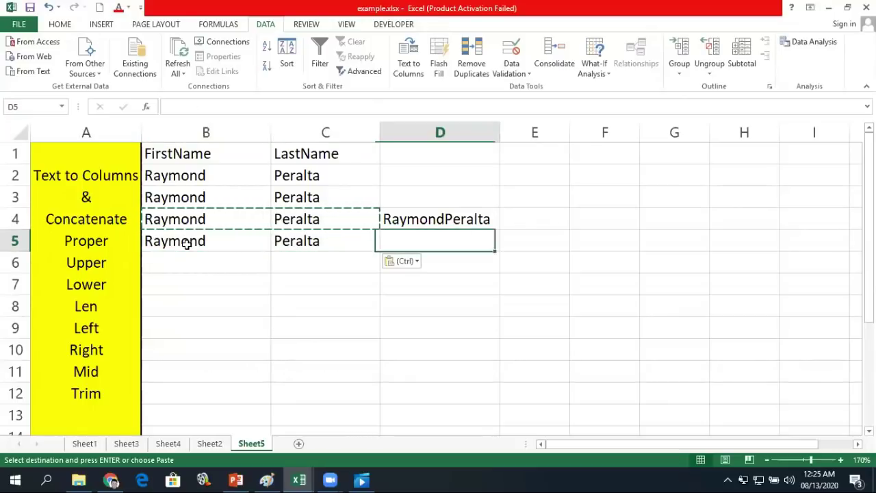
Enter =B5&" "&C5 in D5 to join the names with a space.
type("=")
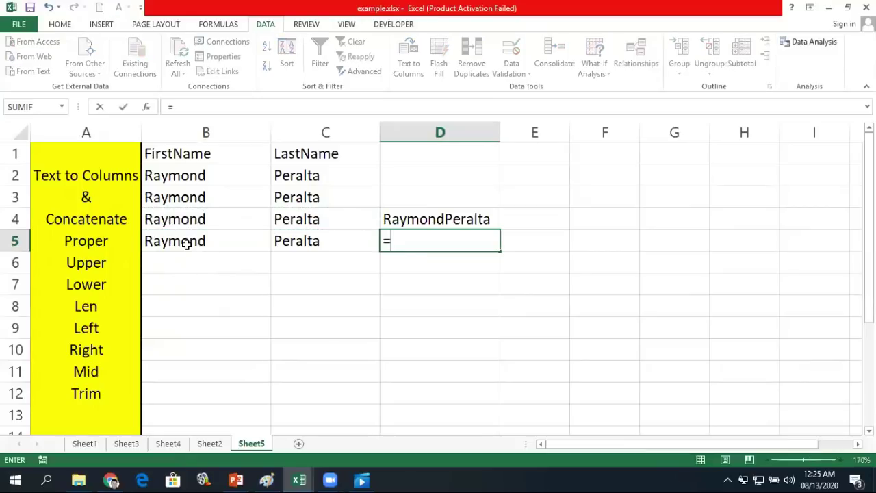
left_click(182, 238)
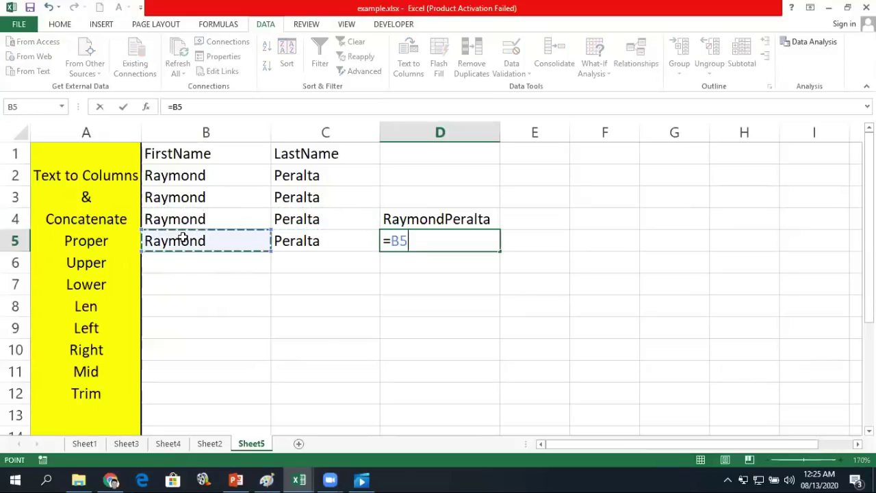
type("&")
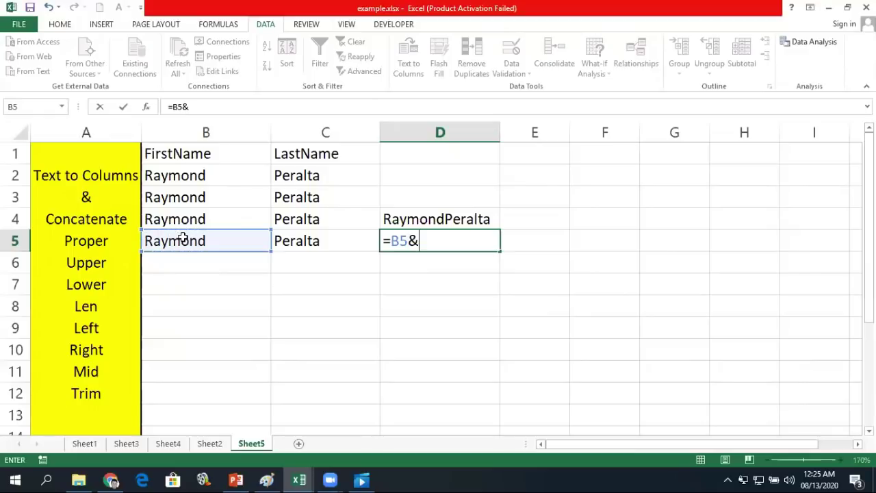
type("\" \"")
type("&")
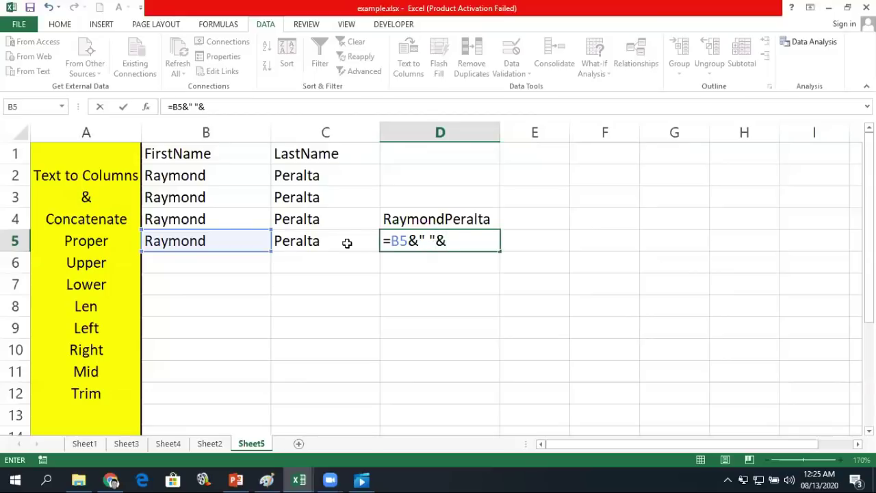
left_click(309, 237)
key("Return")
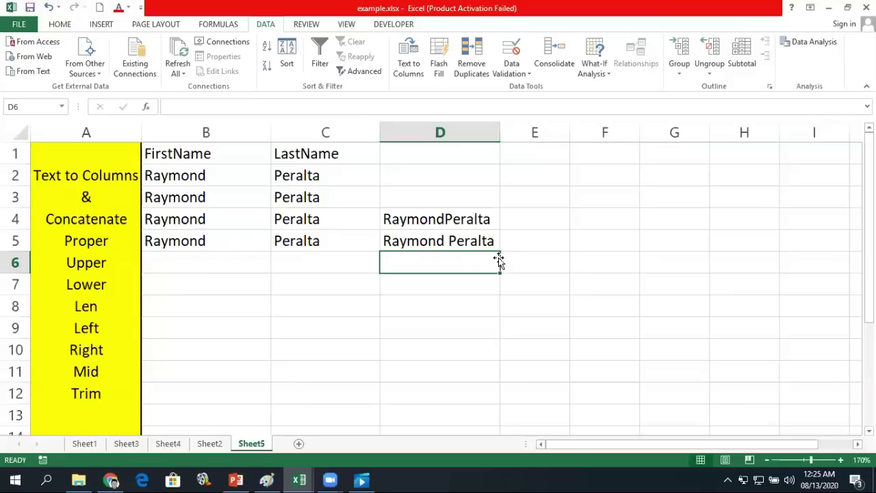
Type the first name into B6.
left_click(221, 262)
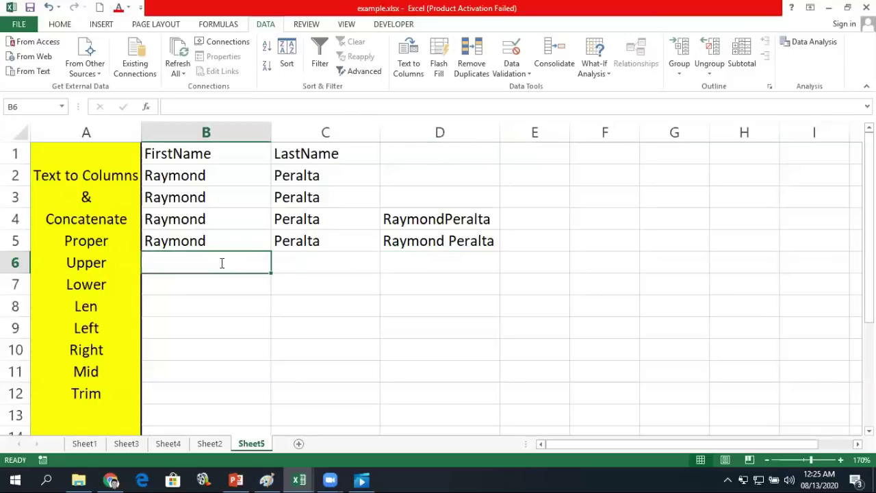
type("Raymond")
key("Tab")
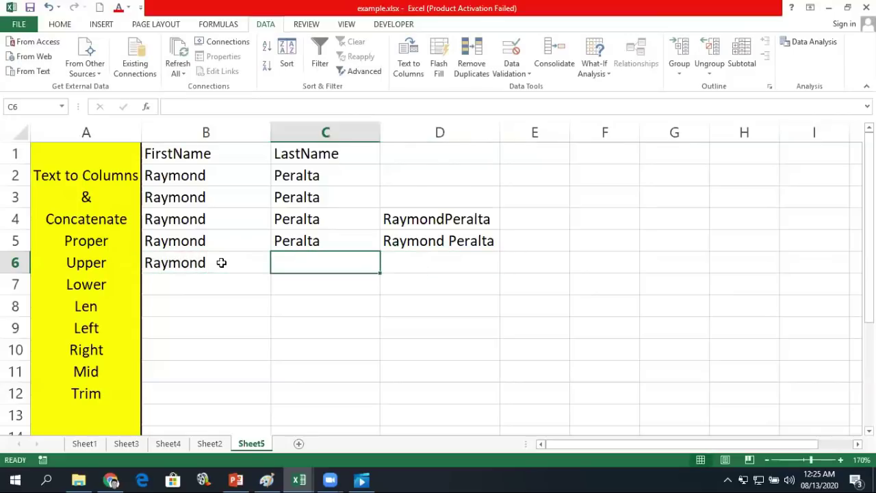
Fill C6 with the last name and enter =CONCATENATE(B6,C6) in D6.
type("Peralta")
key("Tab")
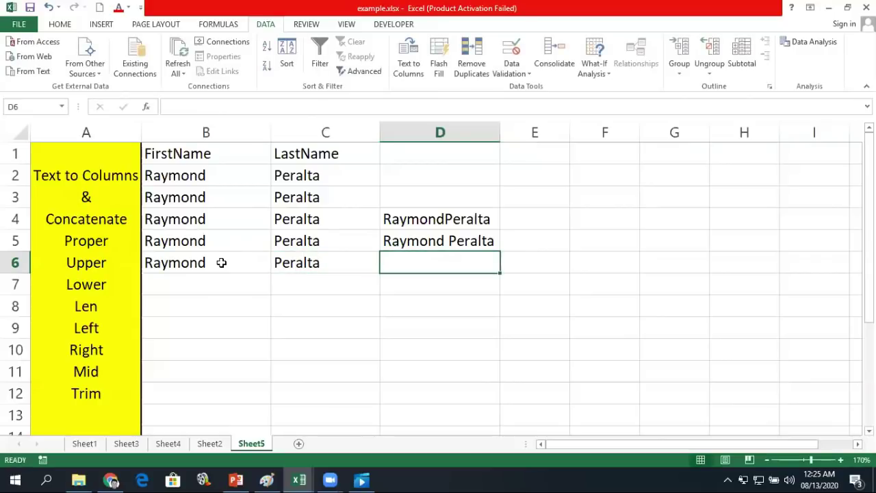
type("=")
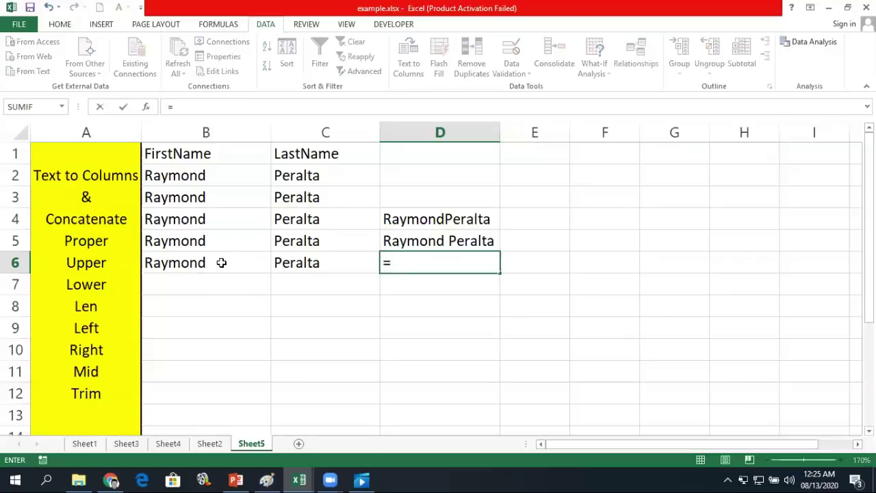
type("concatena")
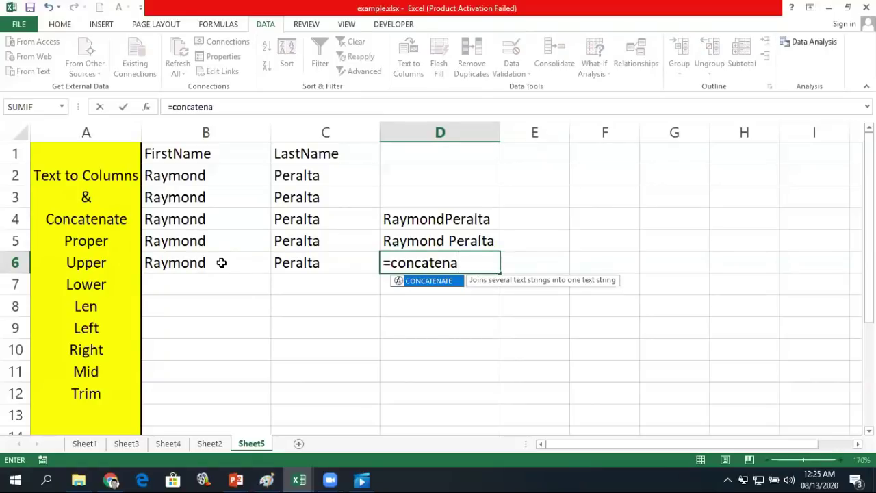
type("tes")
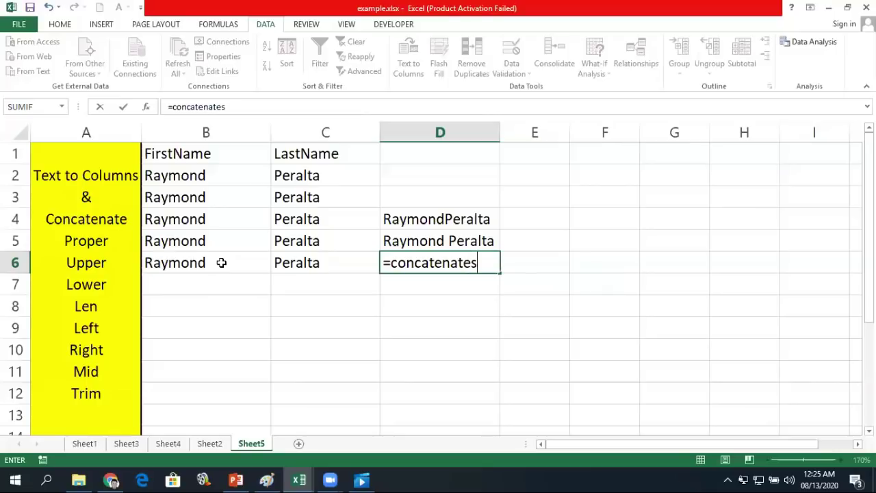
key("BackSpace")
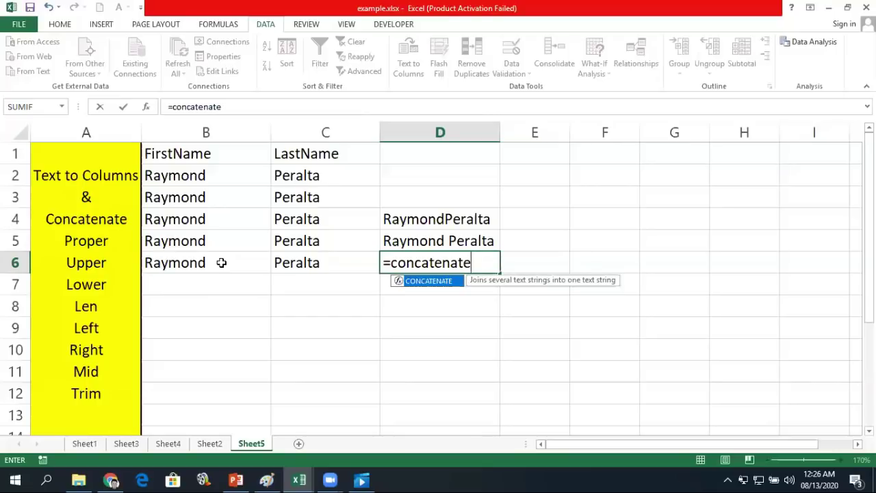
type("(")
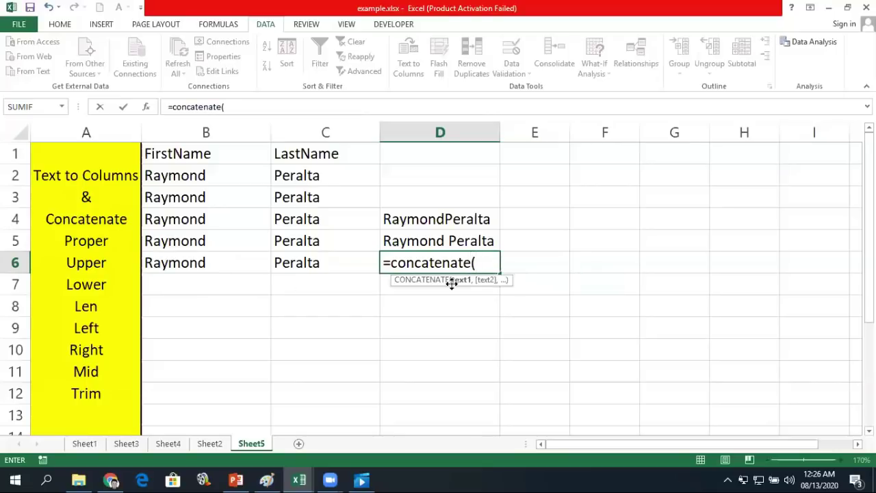
left_click(179, 263)
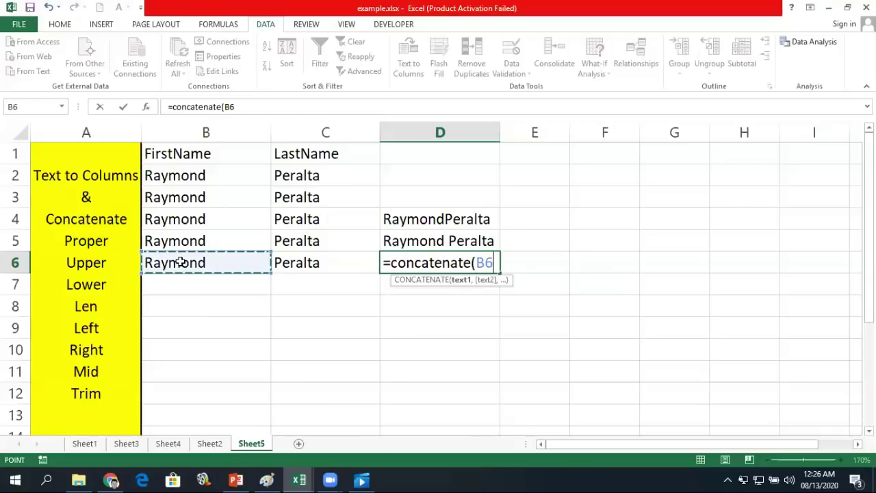
type(",")
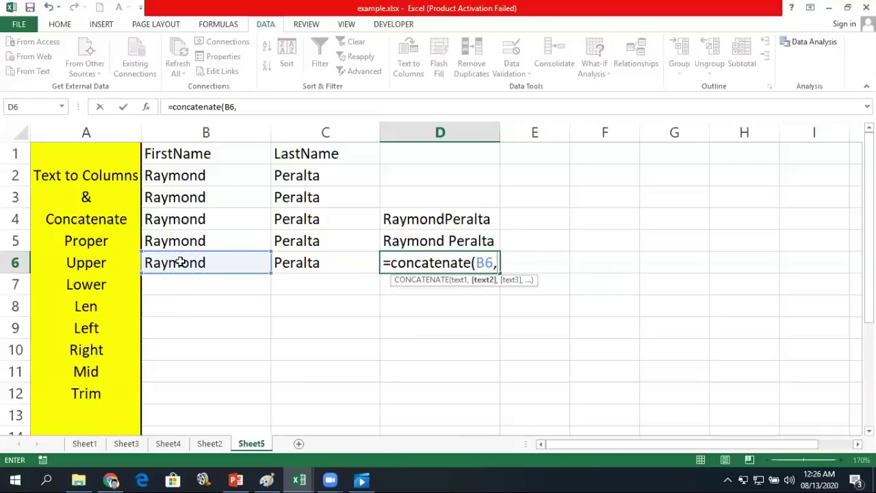
left_click(316, 262)
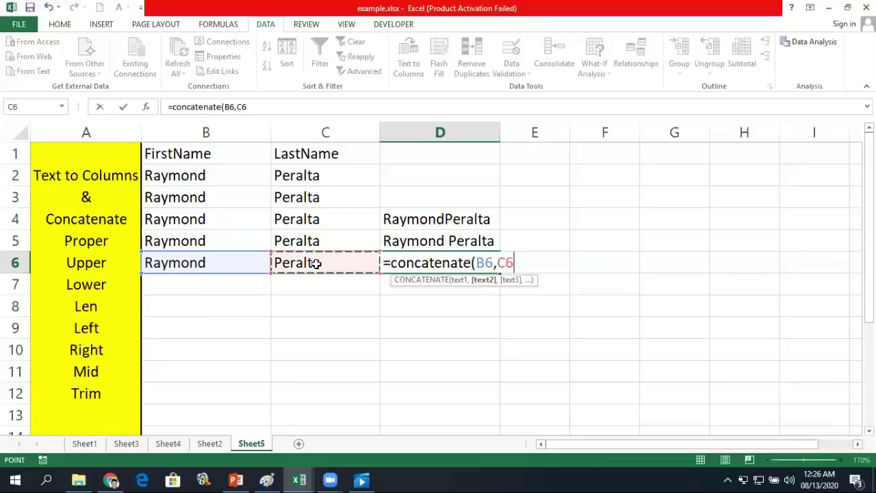
type(")")
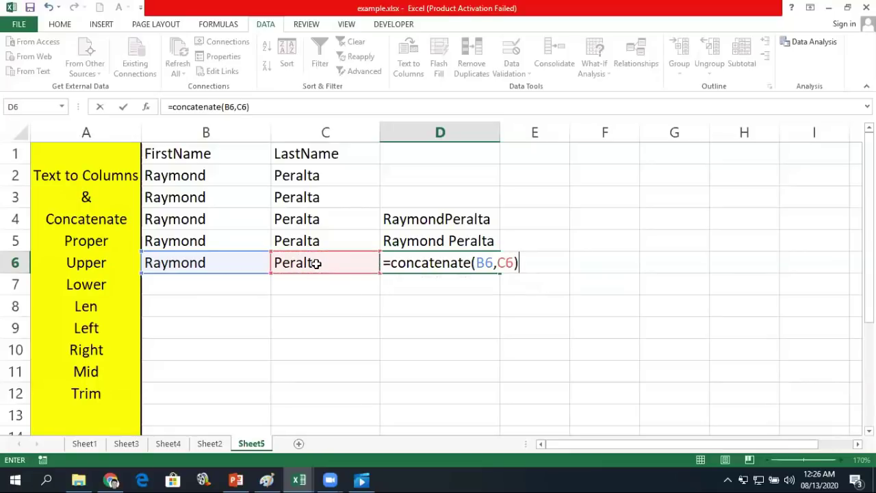
key("Return")
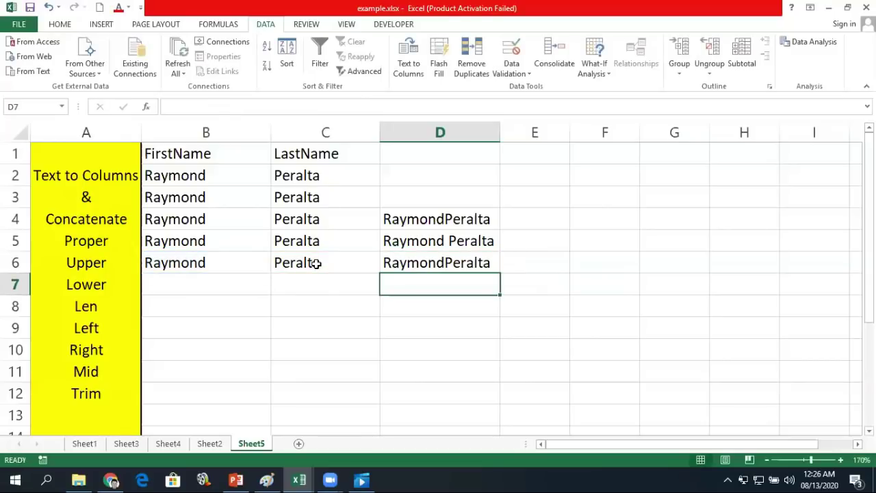
Copy the row 6 name pair into B7:C7.
left_click(198, 263)
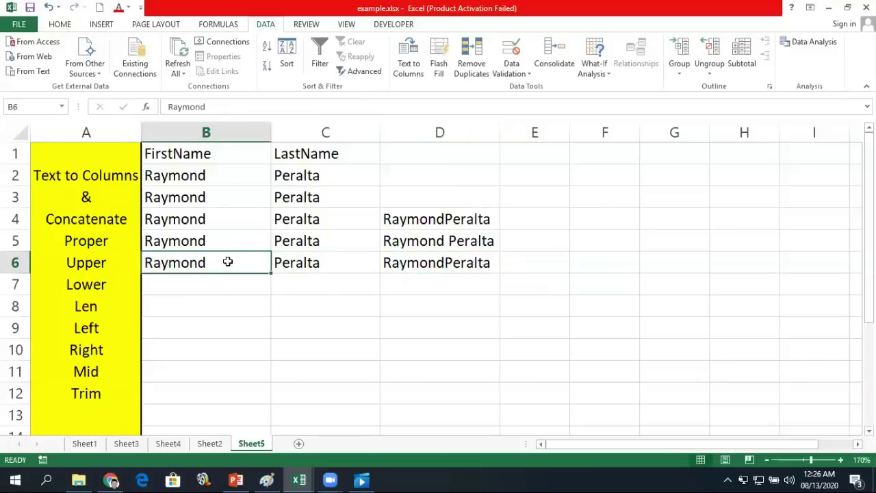
left_click_drag(228, 262, 295, 262)
key("ctrl+c")
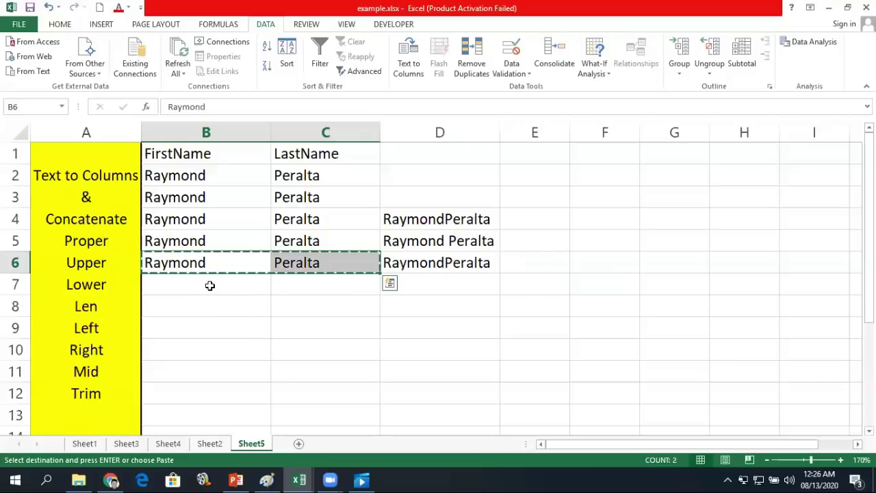
left_click(210, 286)
key("ctrl+v")
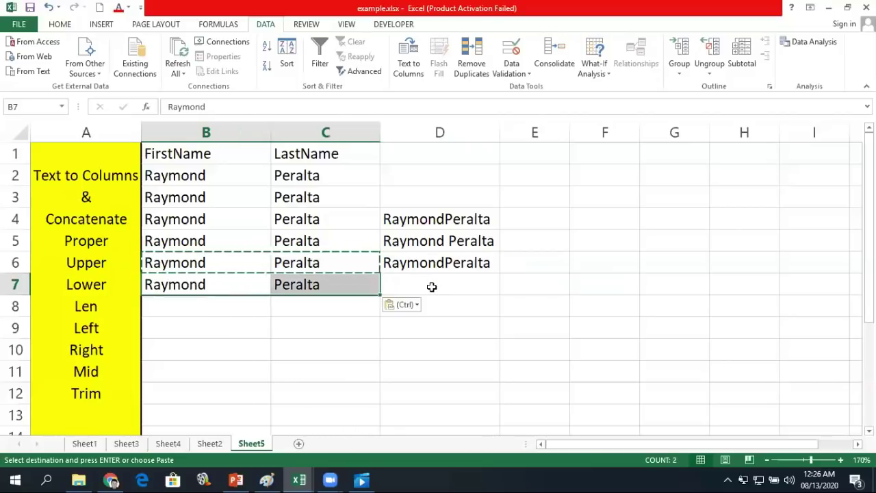
Enter =concatenate(B7," ",C7) in D7 to join the names with a space.
left_click(432, 287)
type("=concatenate(")
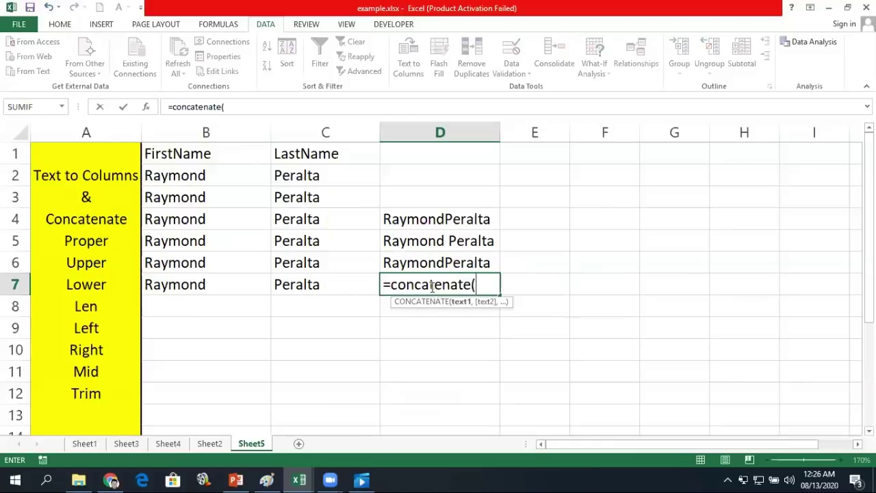
left_click(224, 283)
type(",")
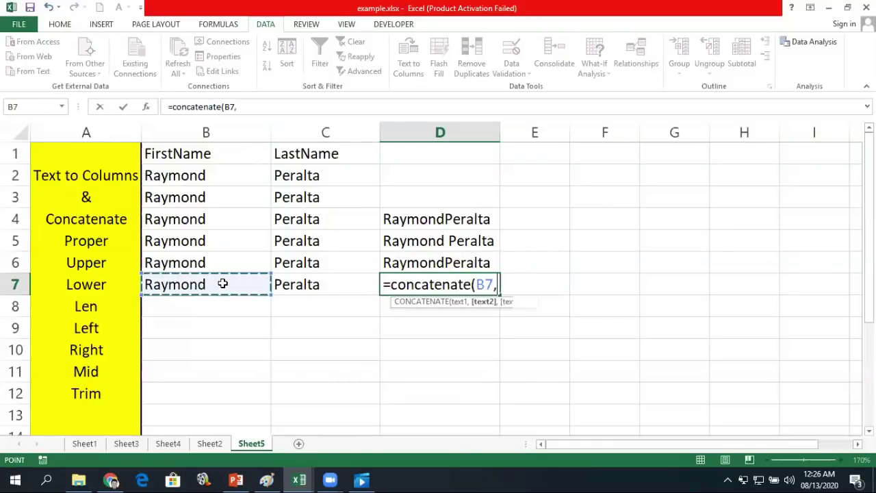
type("\"")
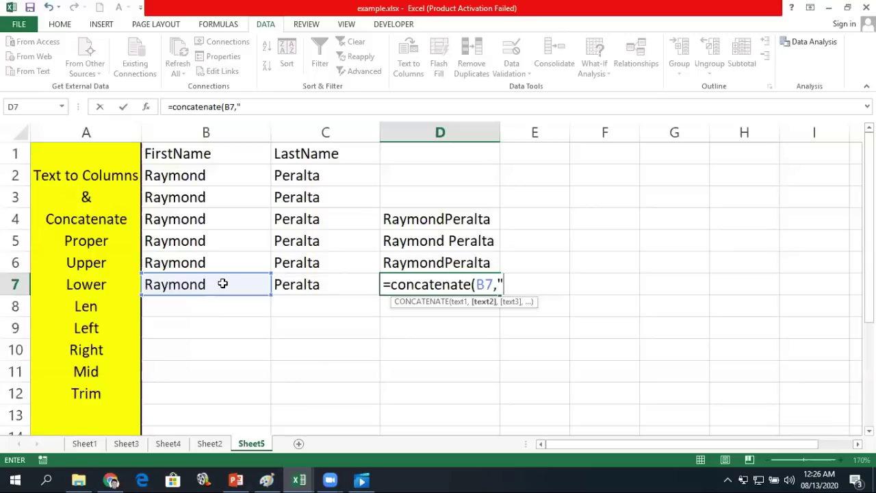
type(" \",")
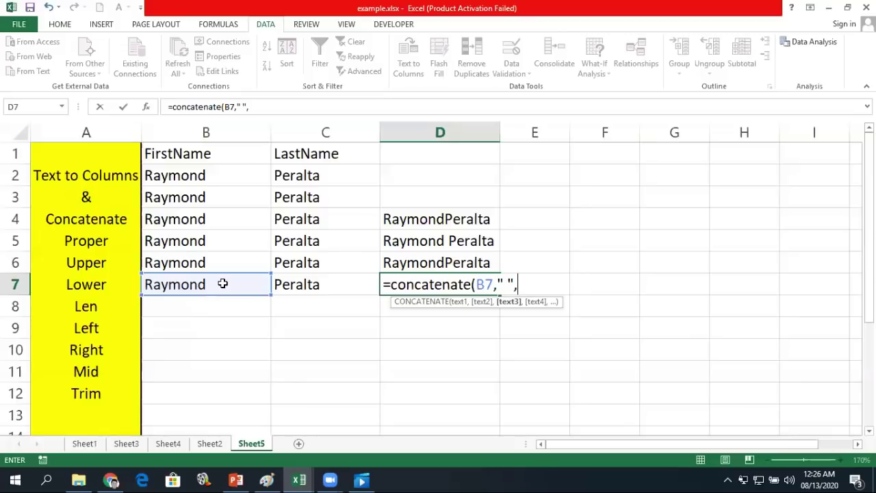
left_click(318, 287)
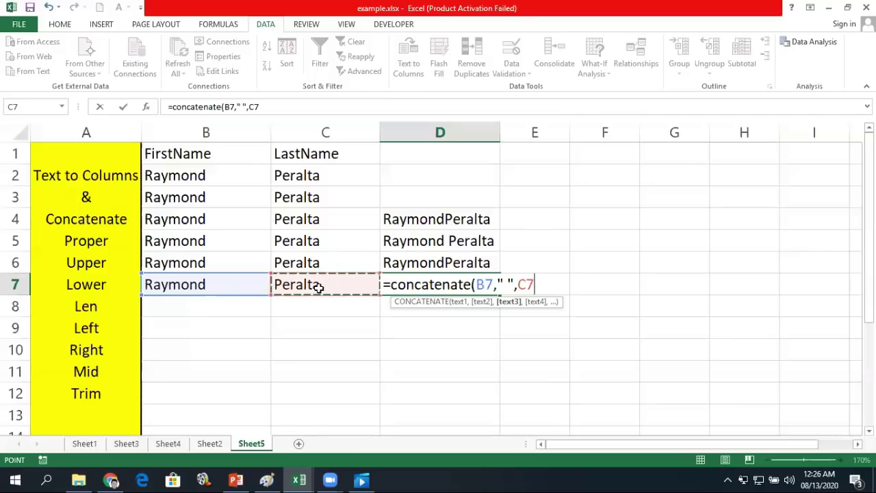
type(")")
key("Return")
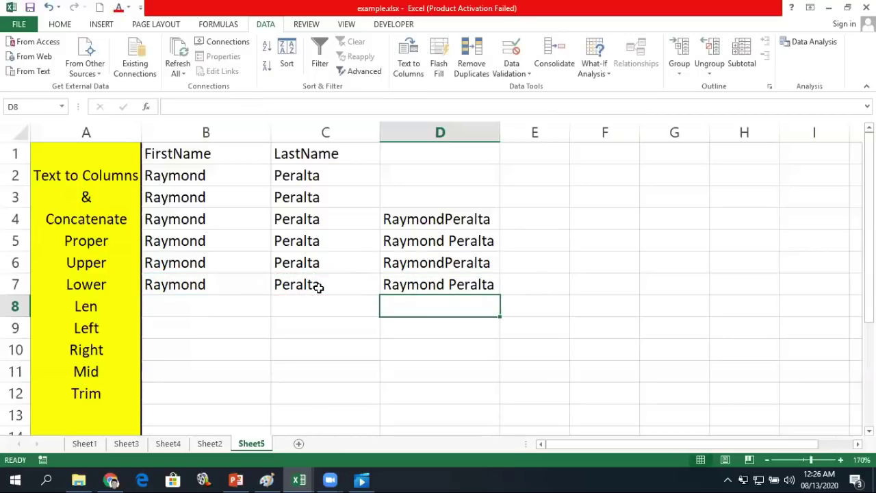
key("Left")
key("Left")
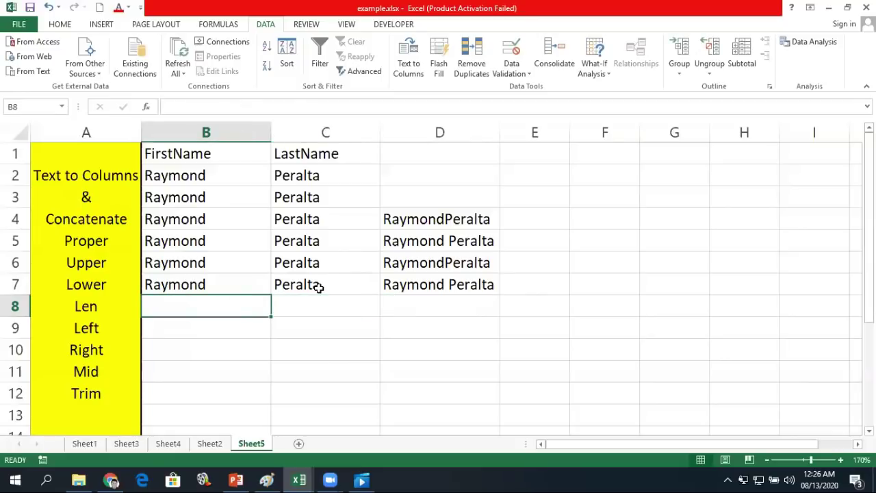
Enter the first name in all lowercase in B8.
type("raym")
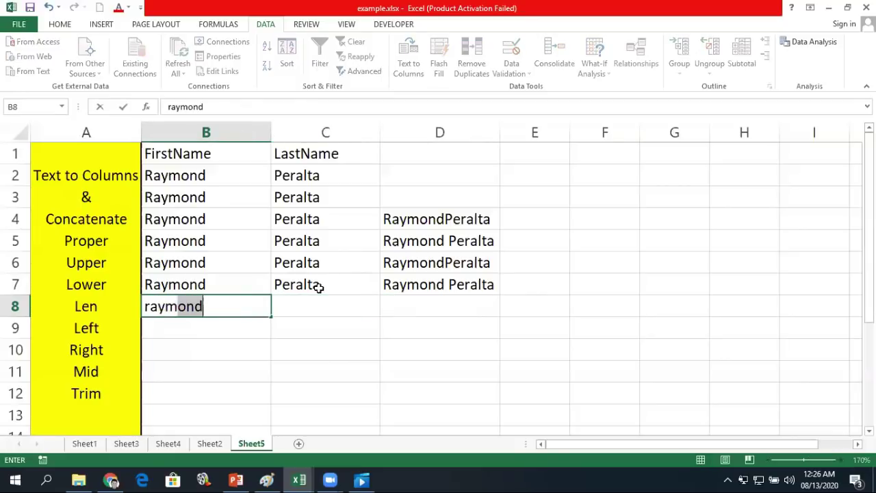
key("Right")
key("Left")
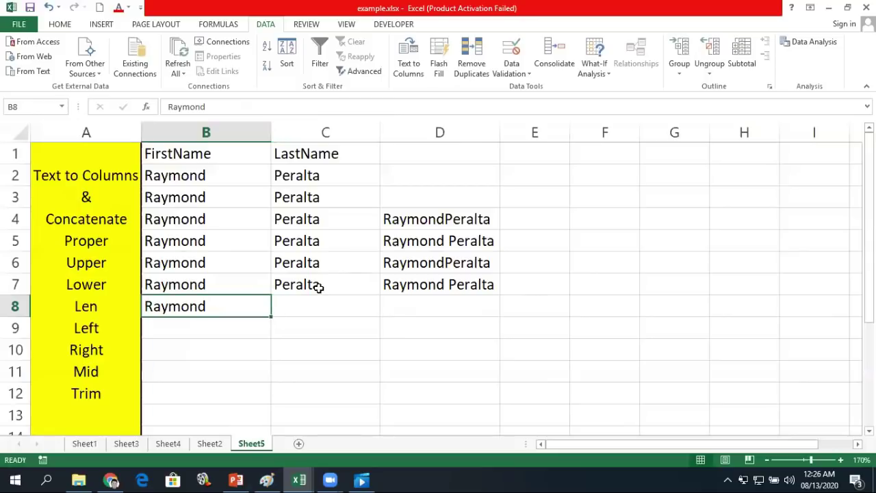
type("raym")
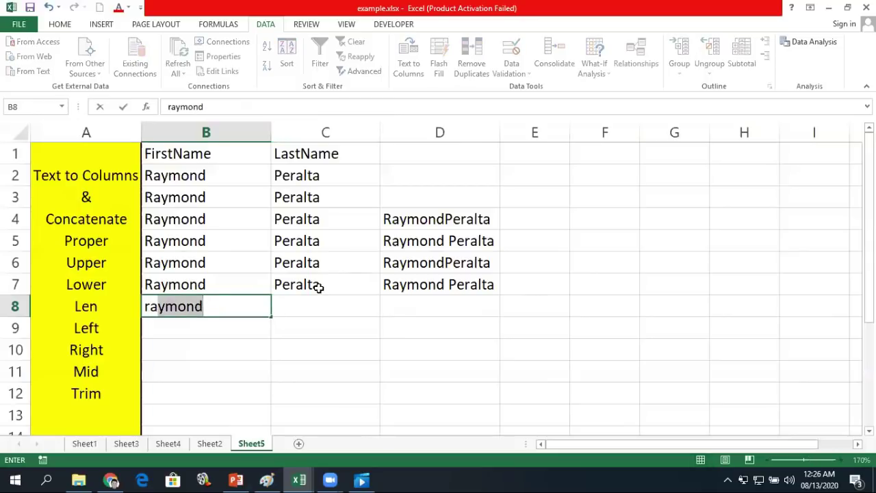
type("aymond")
key("Right")
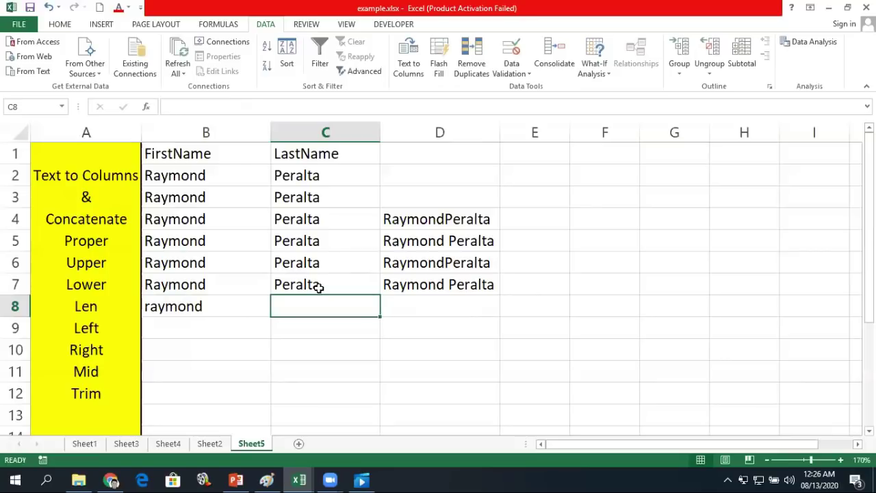
Enter =proper(B8) in C8 to show the name capitalised.
type("=p")
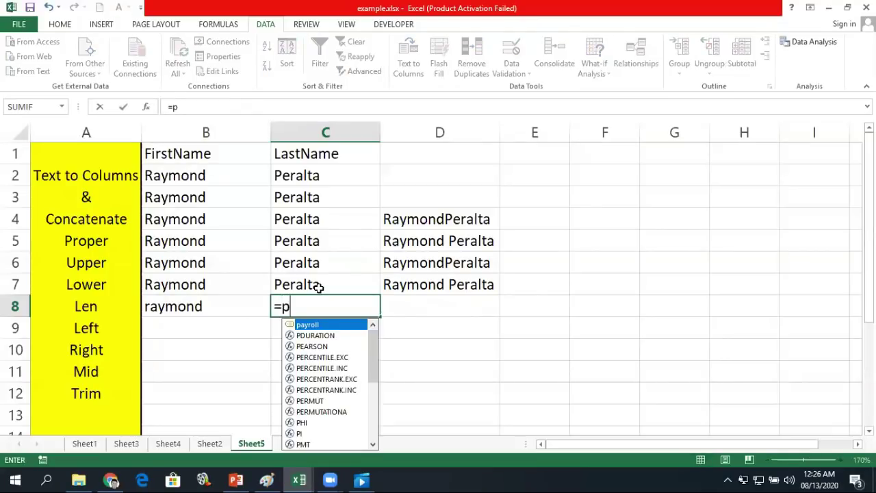
type("roper")
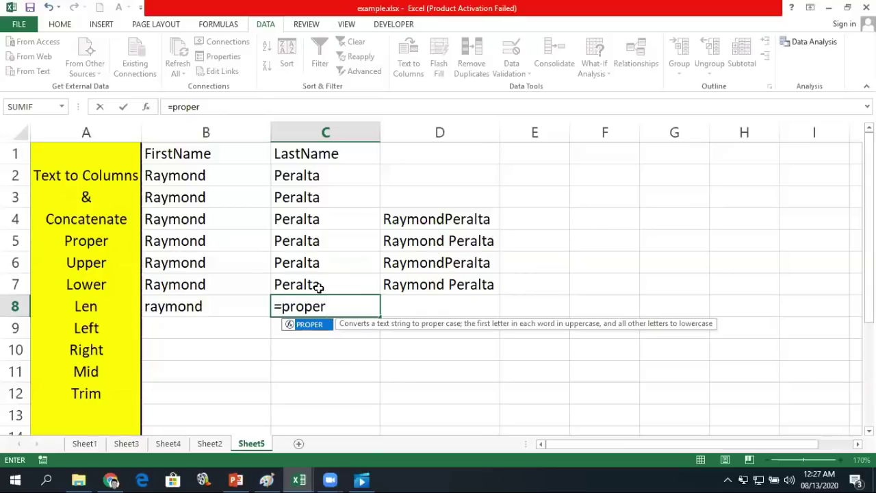
type("(")
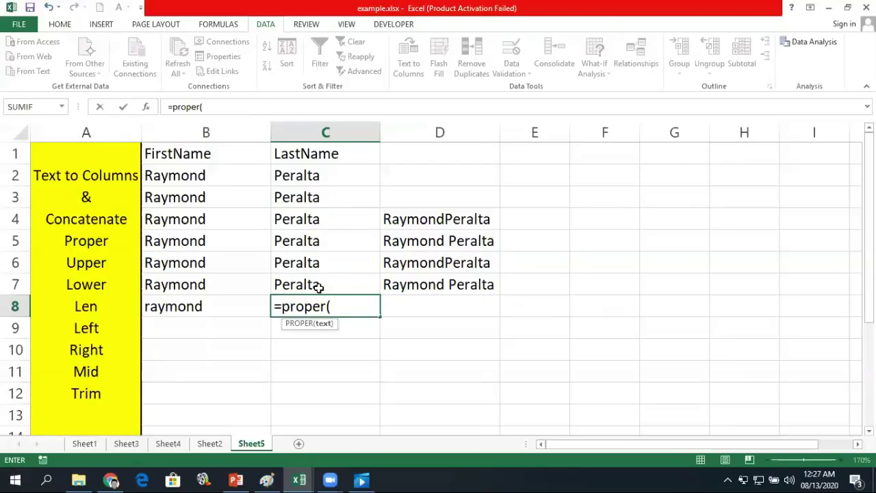
left_click(183, 308)
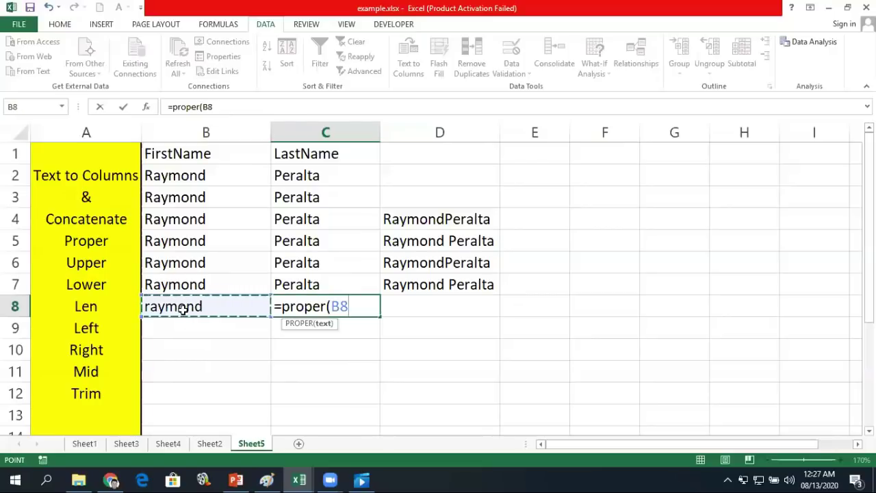
type(")")
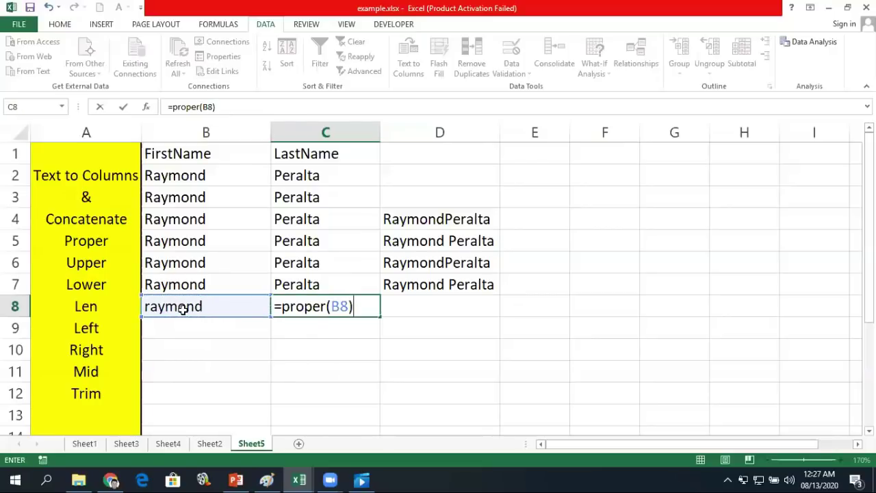
key("Return")
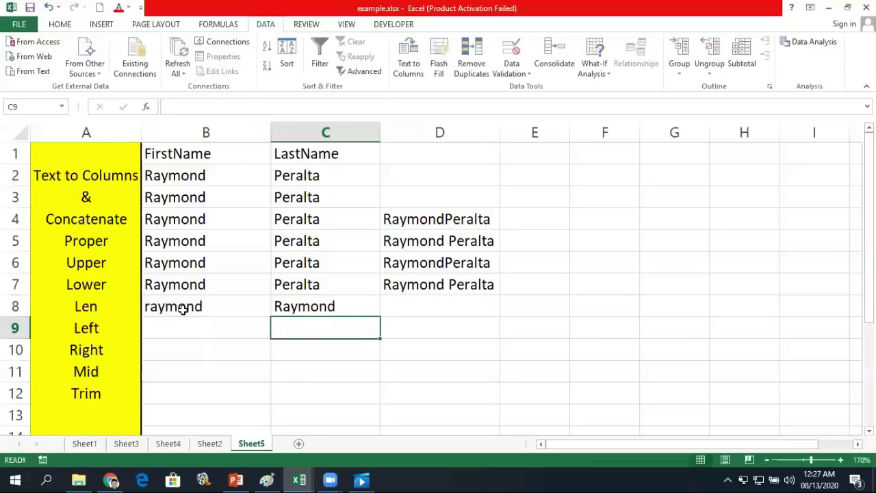
Enter Raymond in B9 and =UPPER(B9) in C9 to display RAYMOND.
left_click(159, 330)
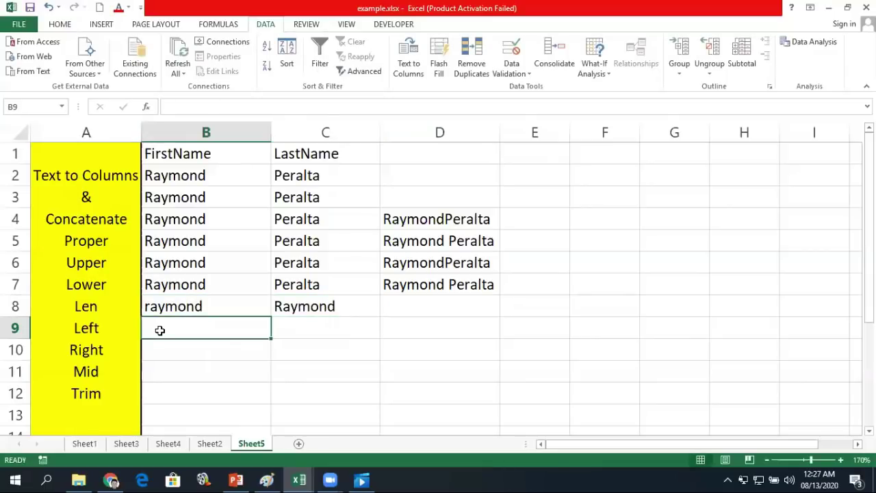
type("ra")
key("Tab")
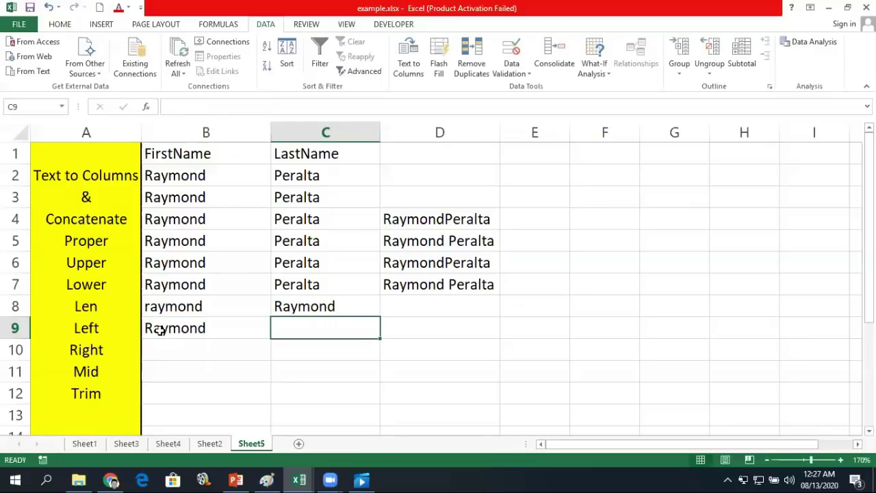
type("=upper")
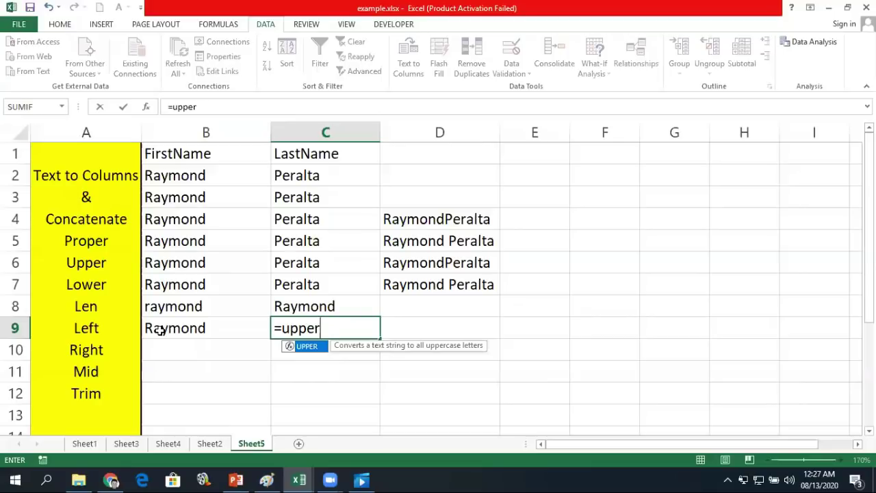
type("(")
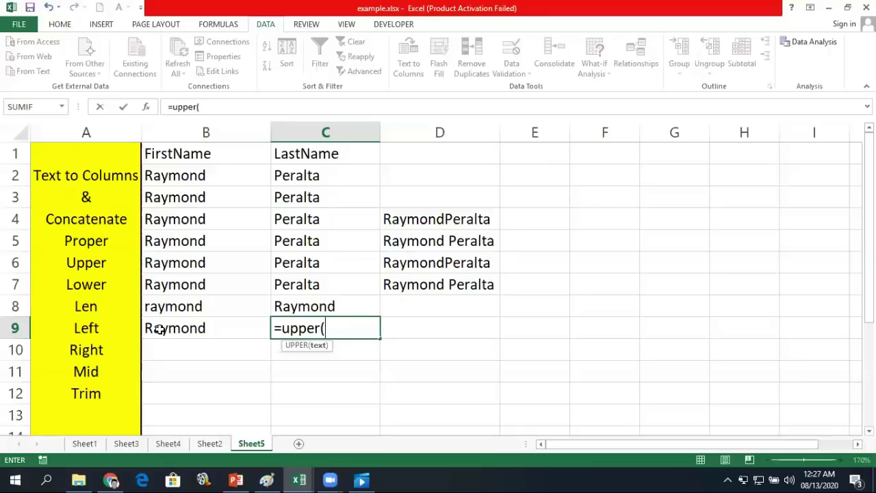
left_click(158, 330)
type(")")
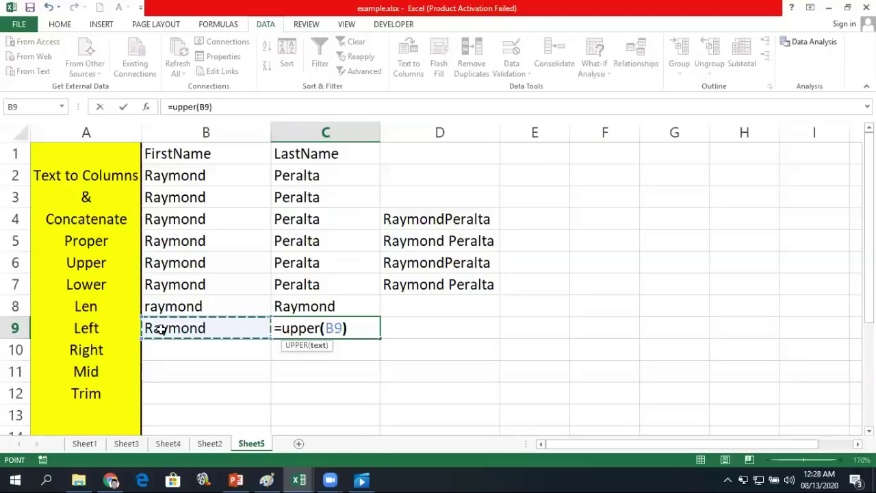
key("Return")
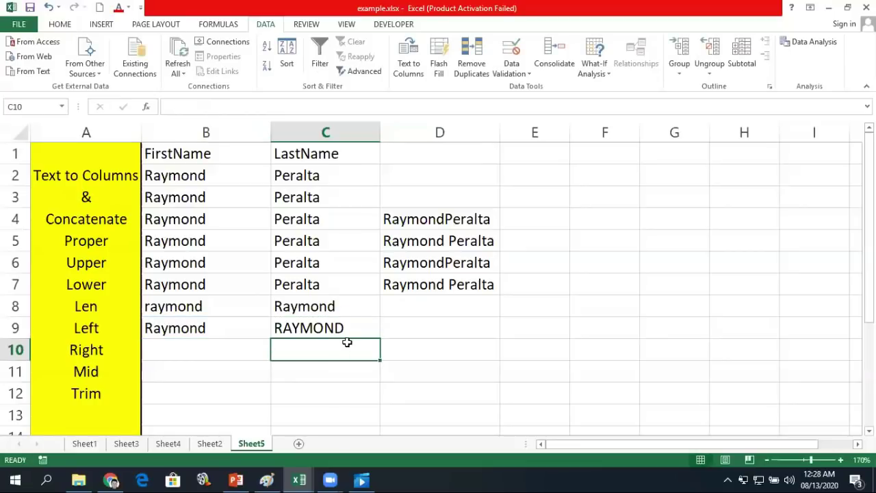
Enter RAYMOND in B10 and =LOWER(B10) in C10 to display raymond.
left_click(190, 345)
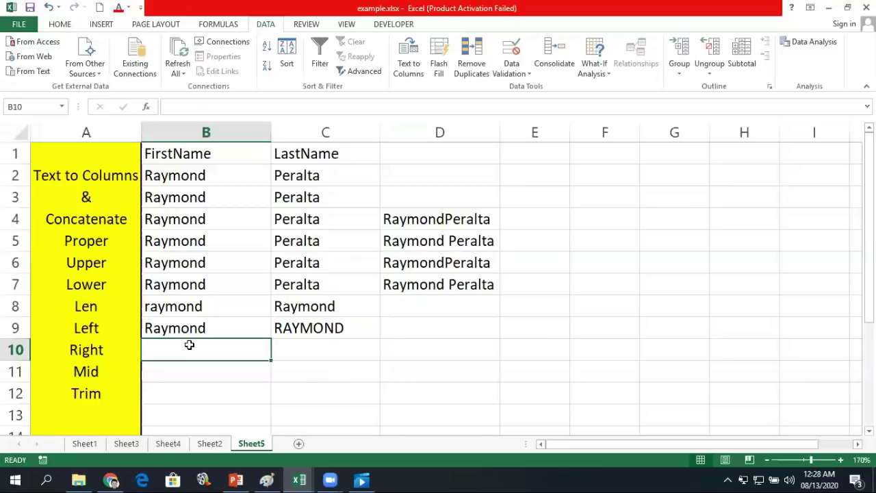
type("R")
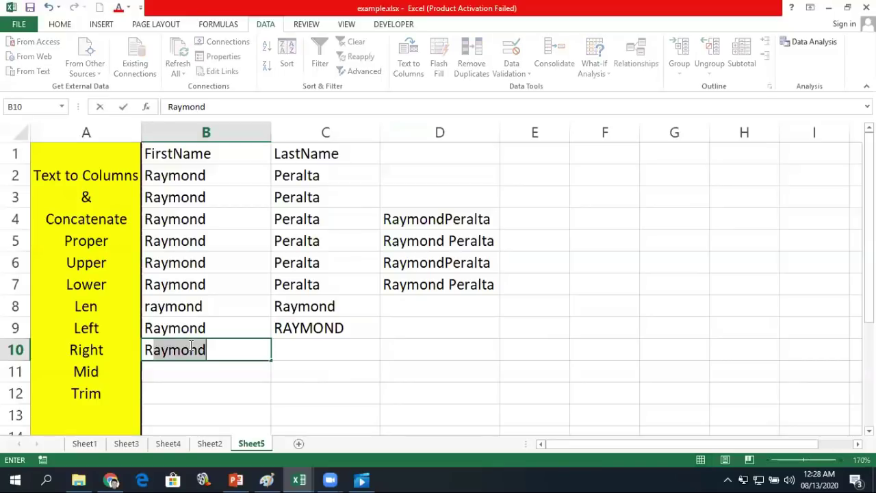
type("AYMOND")
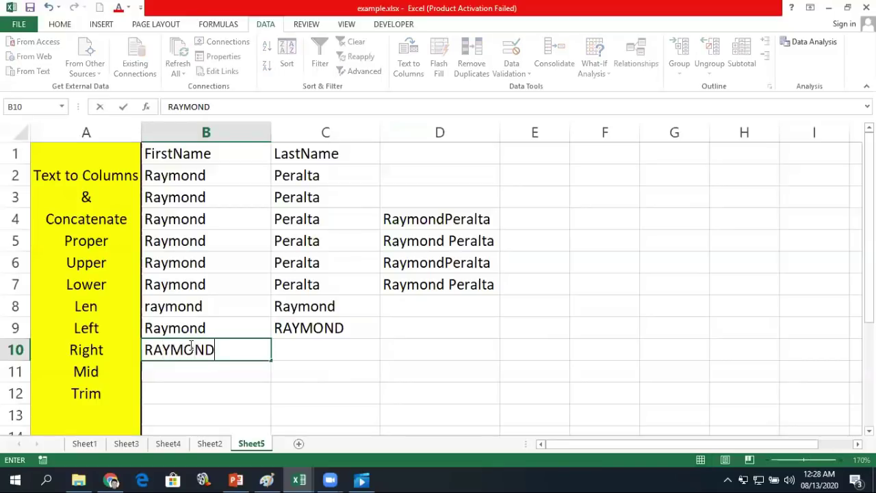
key("Tab")
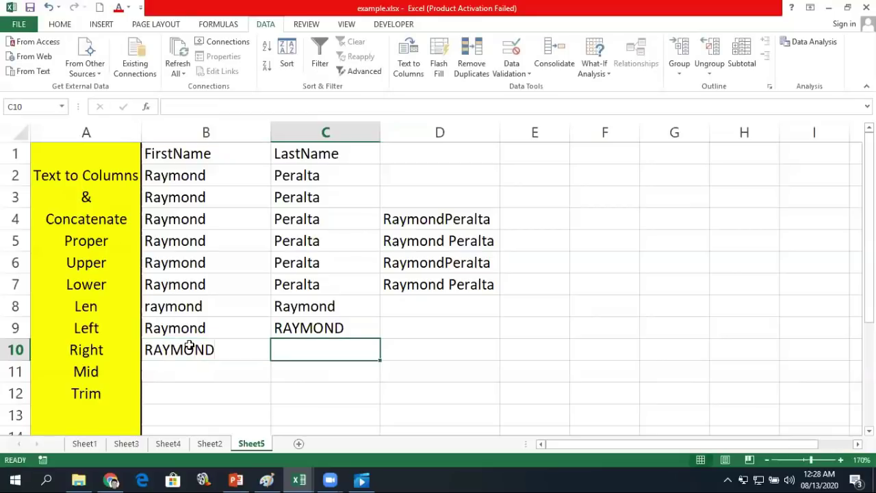
type("=LOWER")
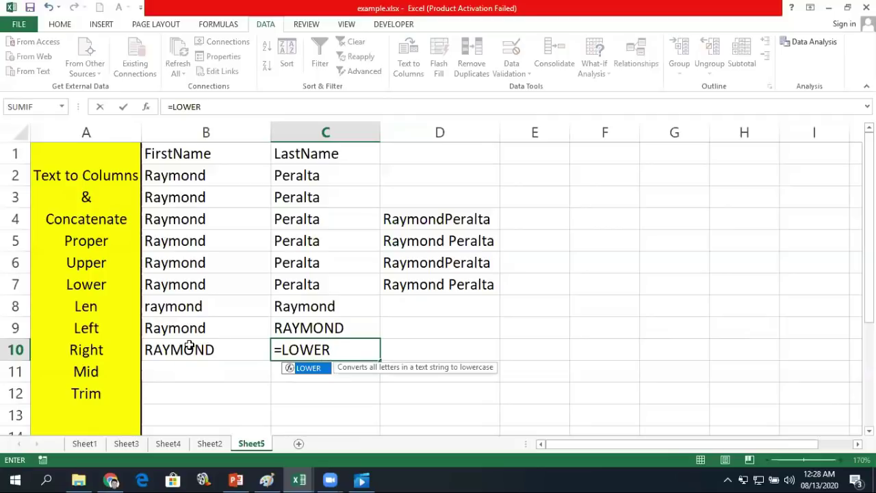
type("(")
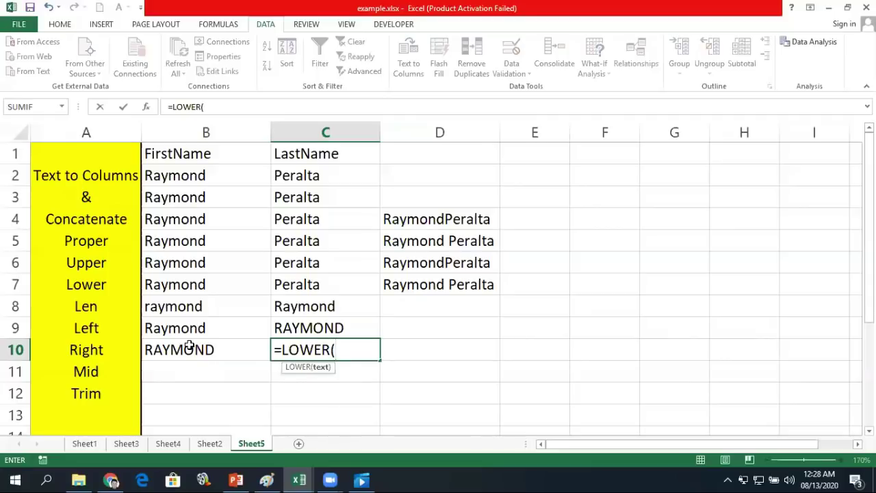
left_click(178, 348)
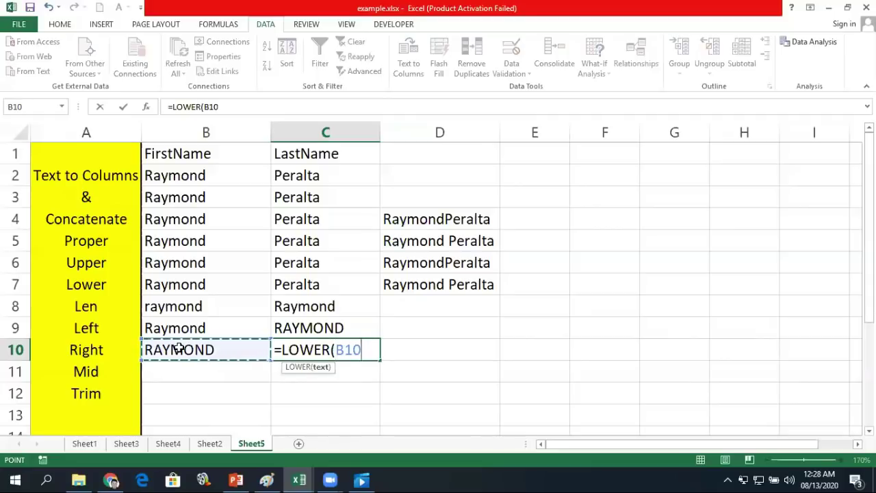
type(")")
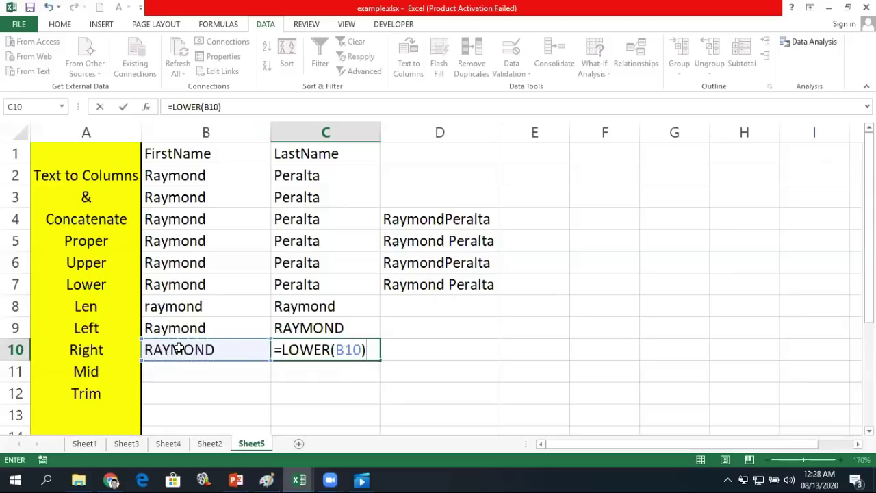
key("Return")
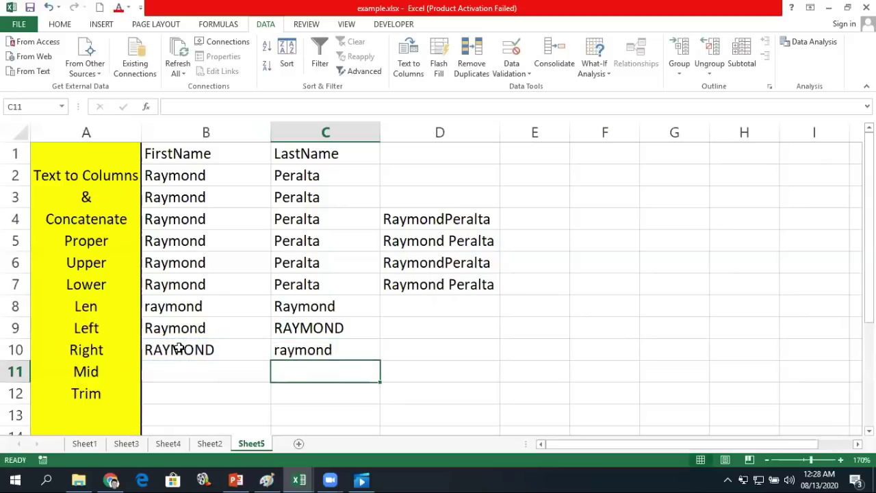
Enter Raymond in B11 and =LEN(B11) in C11, returning 7 characters.
left_click(165, 366)
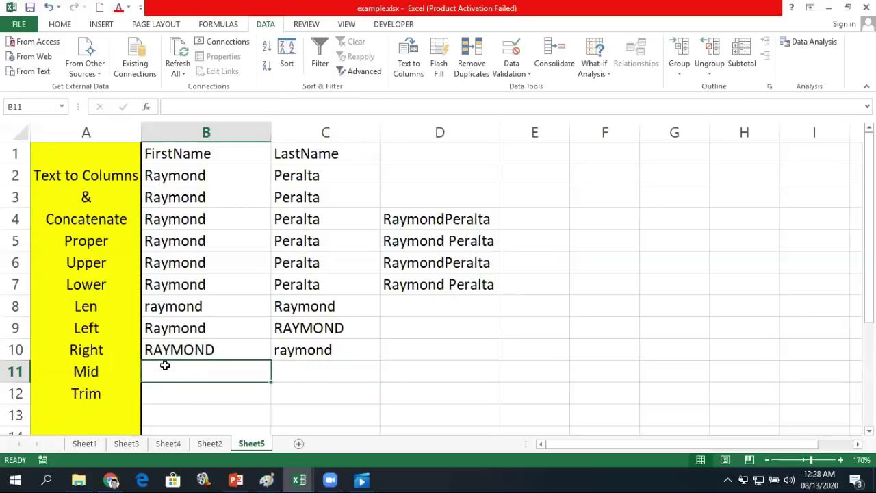
type("rA")
key("Tab")
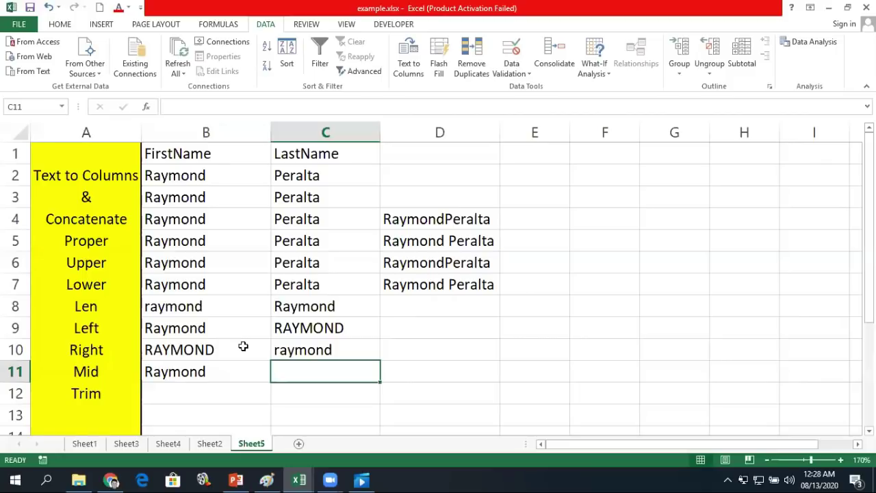
type("=LEN(")
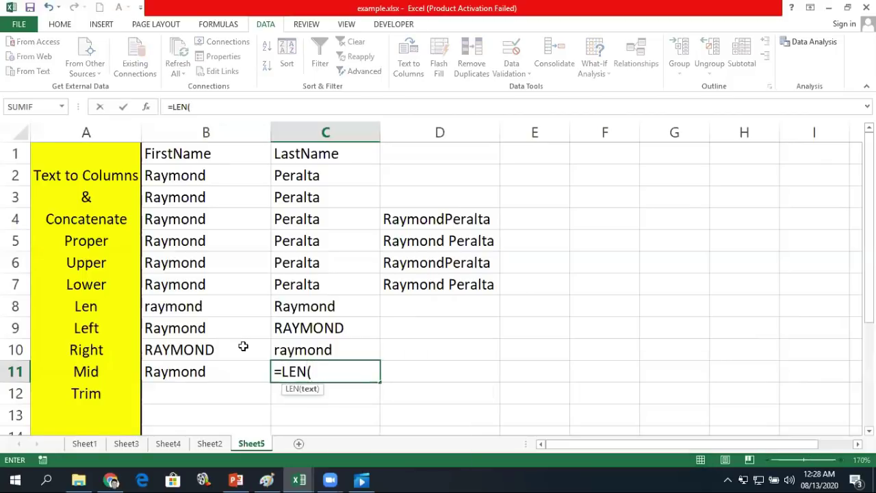
key("BackSpace")
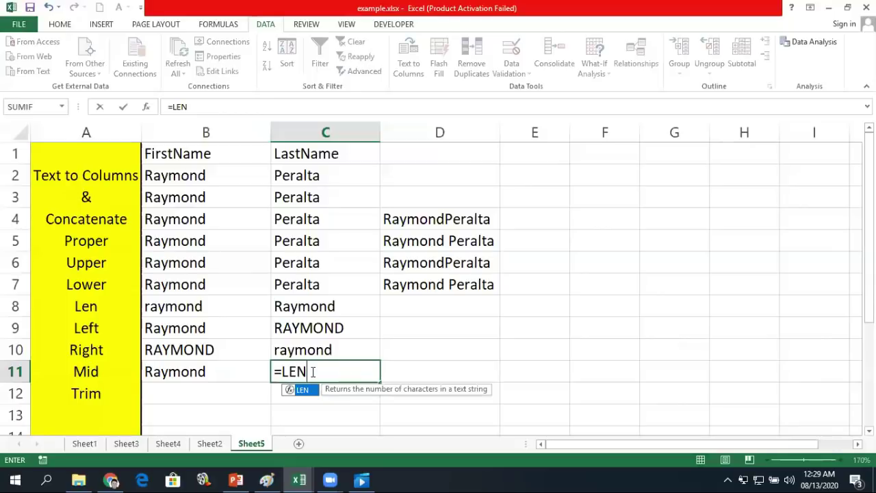
type("(")
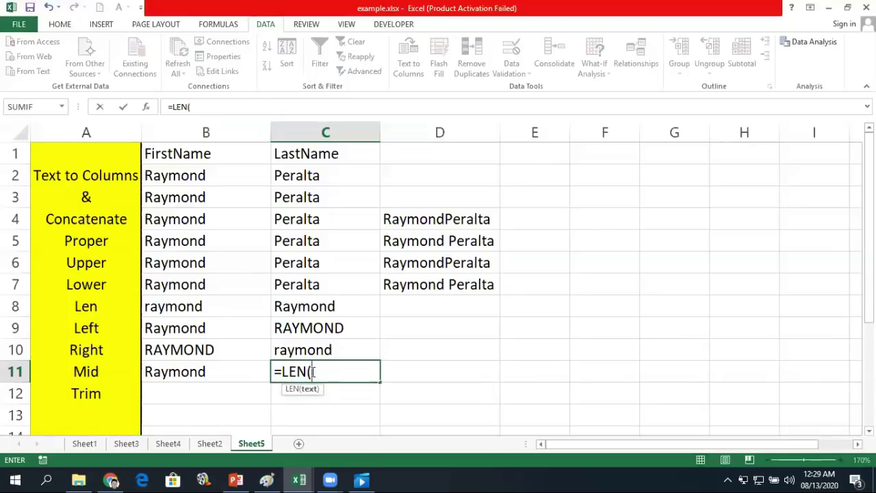
left_click(184, 371)
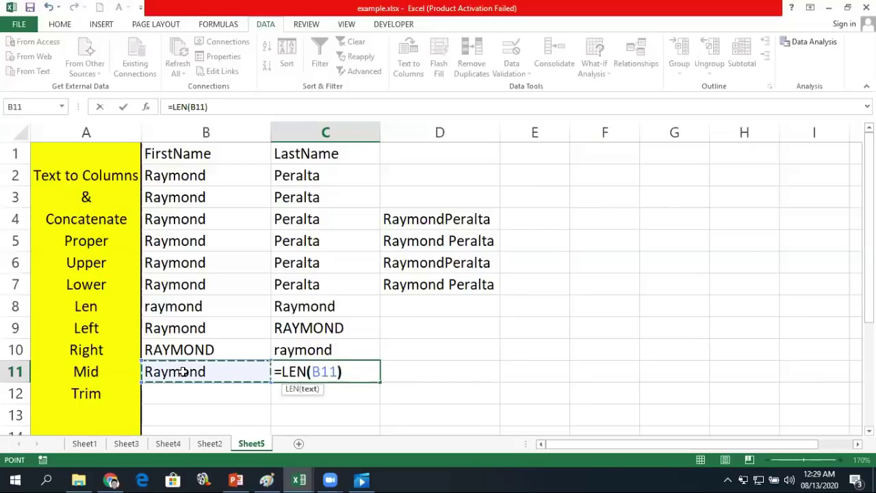
type(")")
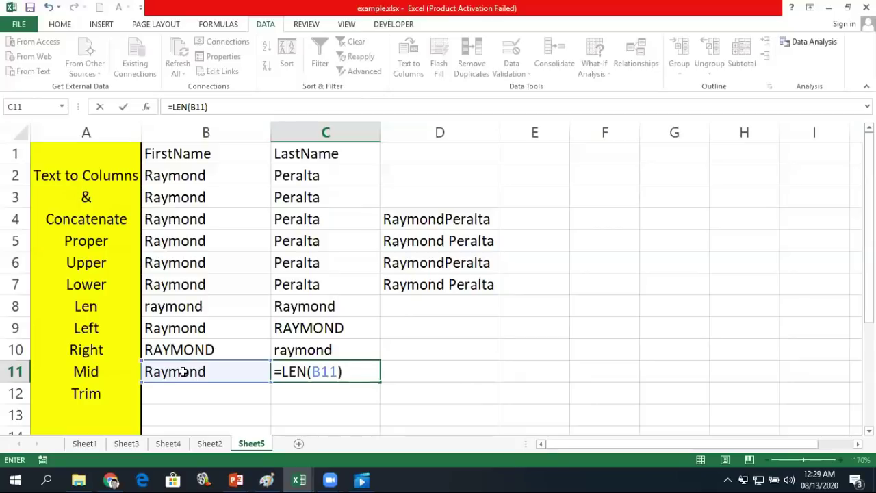
key("Return")
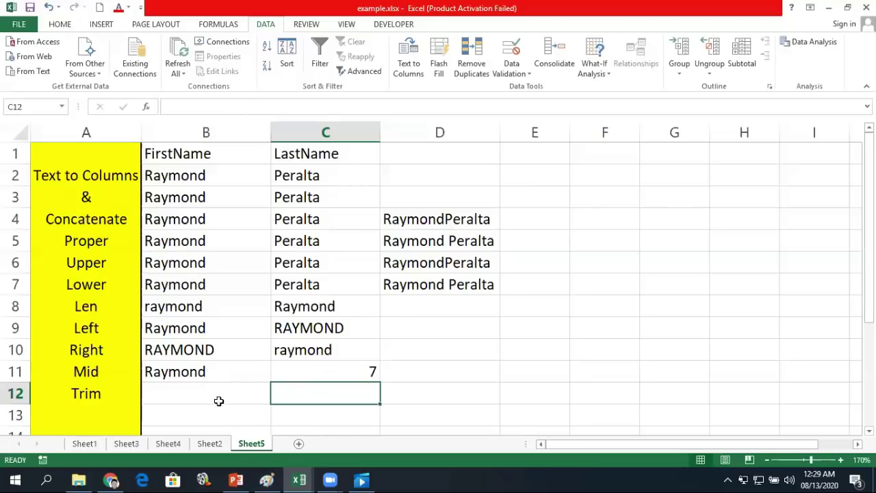
Enter Raymond in B12 and =LEFT(B12,3) in C12 to return Ray.
left_click(175, 394)
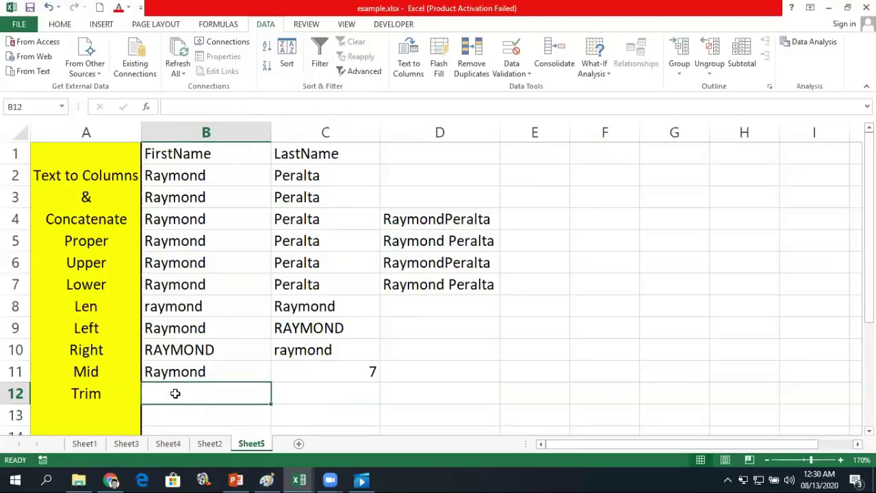
type("Ra")
key("Tab")
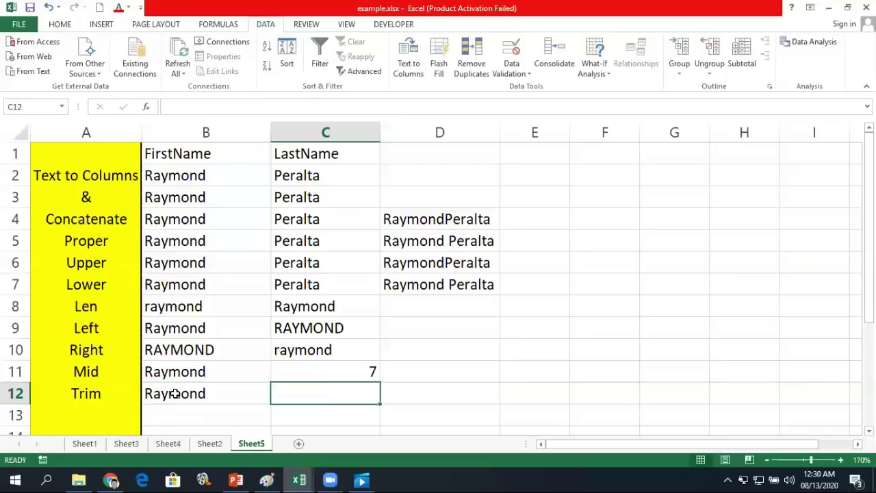
type("=left")
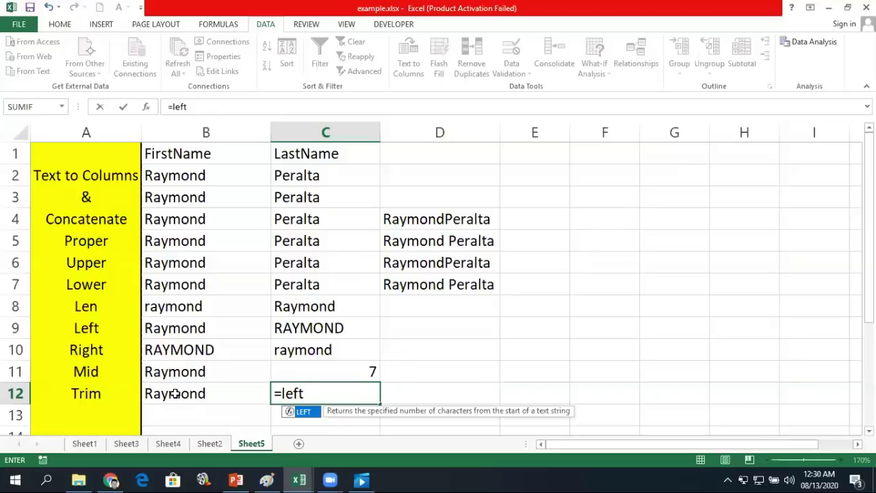
type("(")
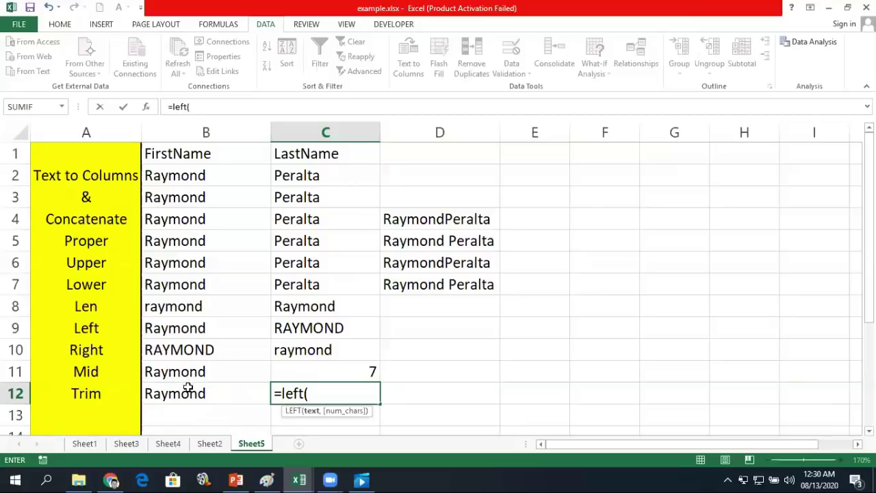
left_click(188, 388)
type(",")
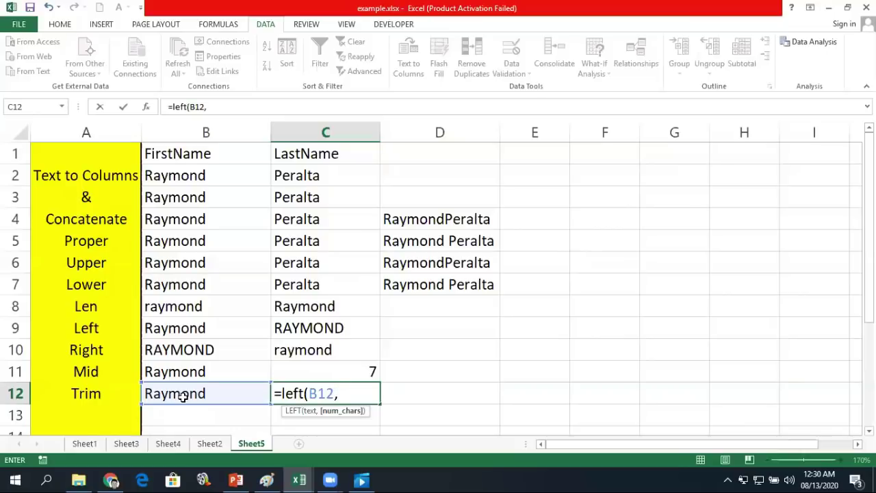
type("3)")
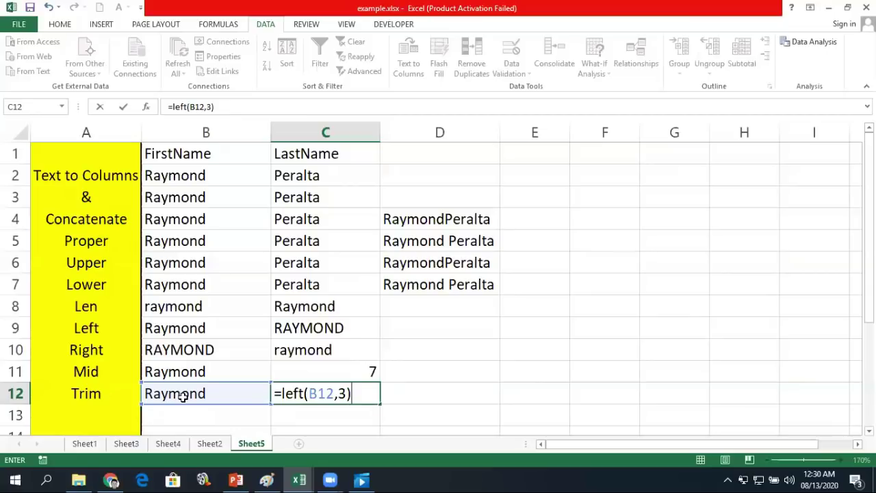
key("Return")
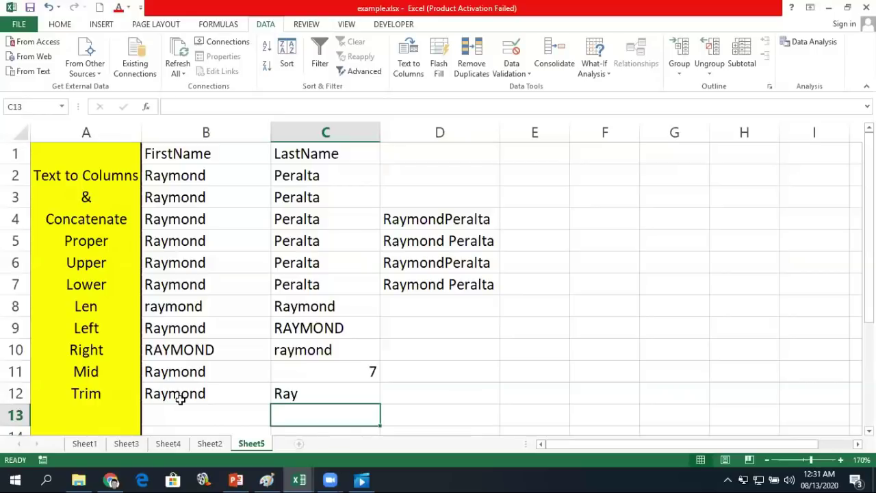
Enter Raymond in B13 and =RIGHT(B13,4) in C13 to return mond.
left_click(164, 406)
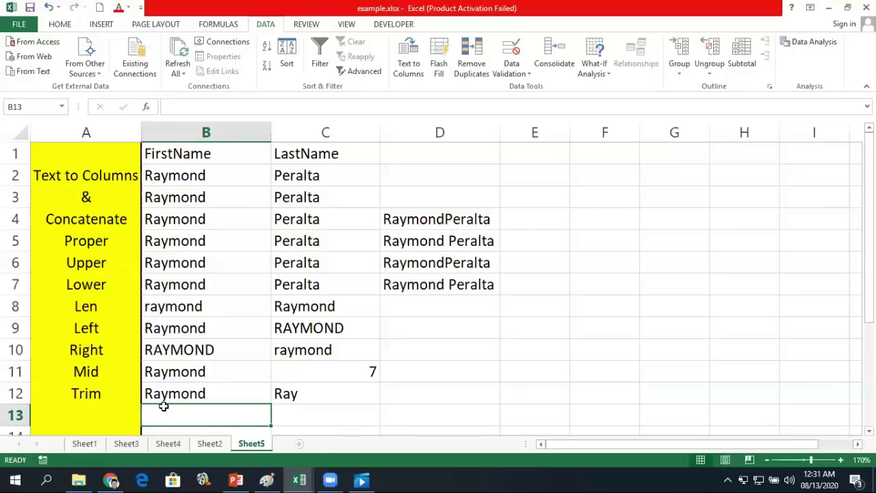
type("Raym")
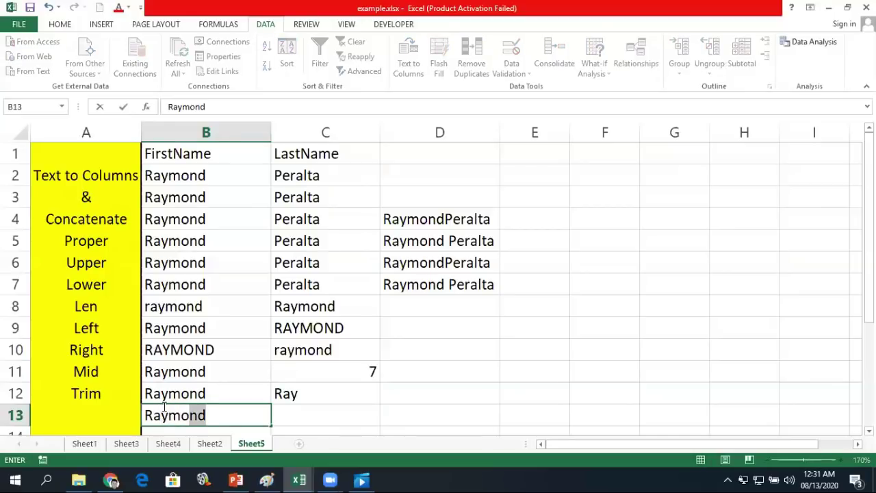
key("Tab")
type("=")
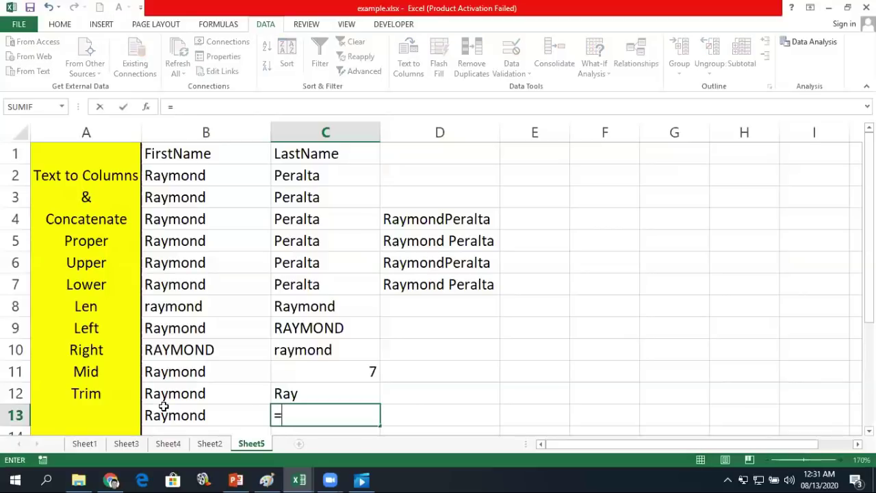
type("right")
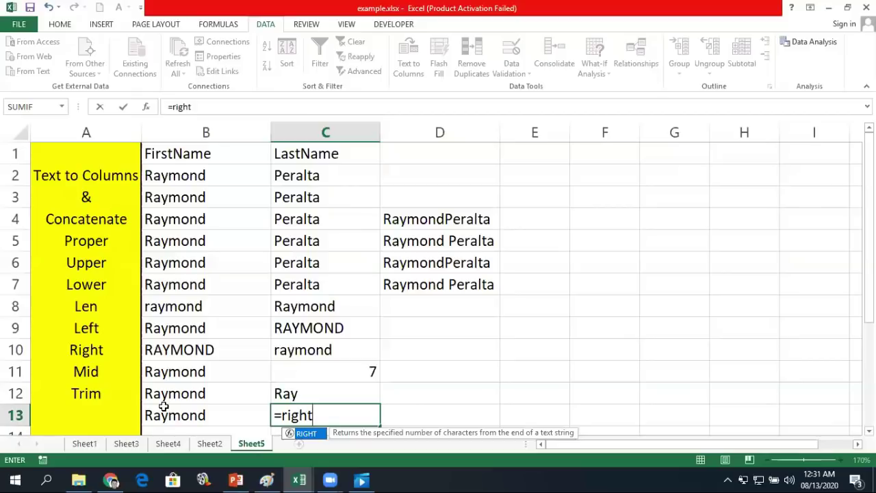
type("(")
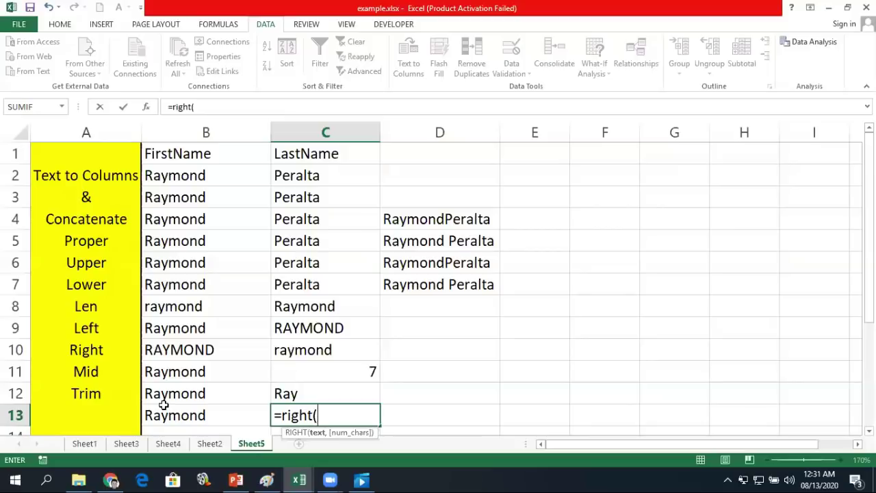
left_click(174, 409)
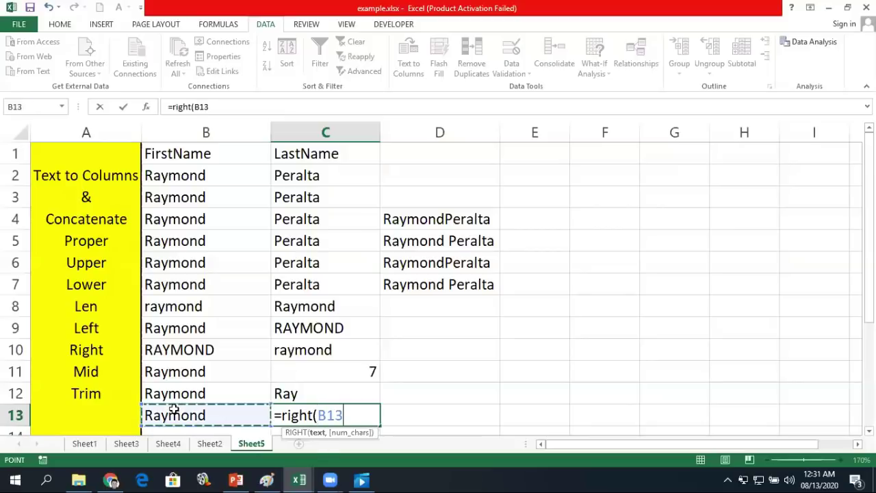
type(",")
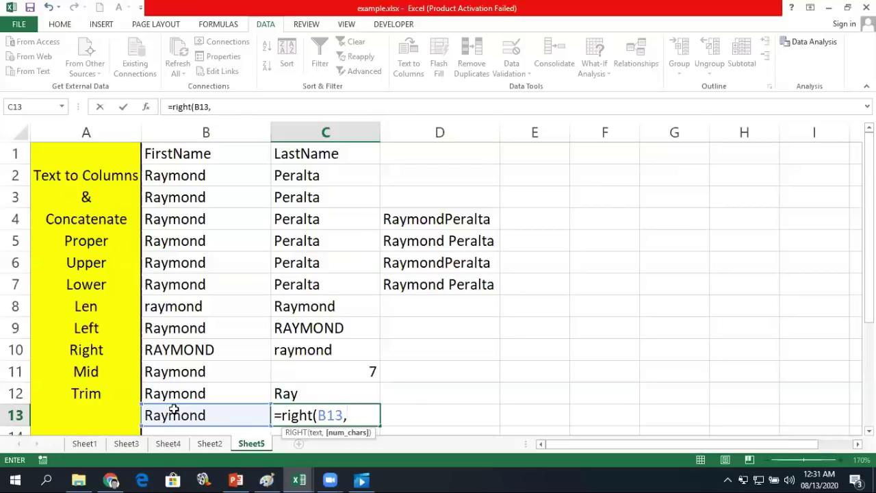
type("4)")
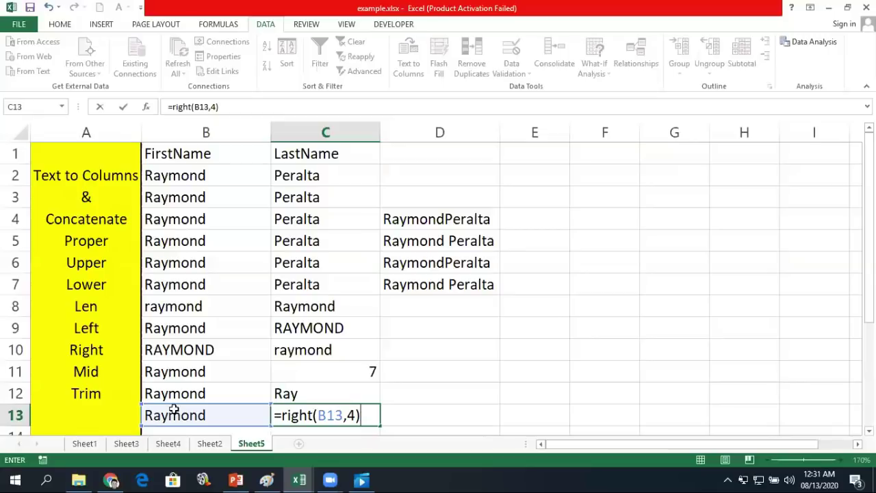
key("Return")
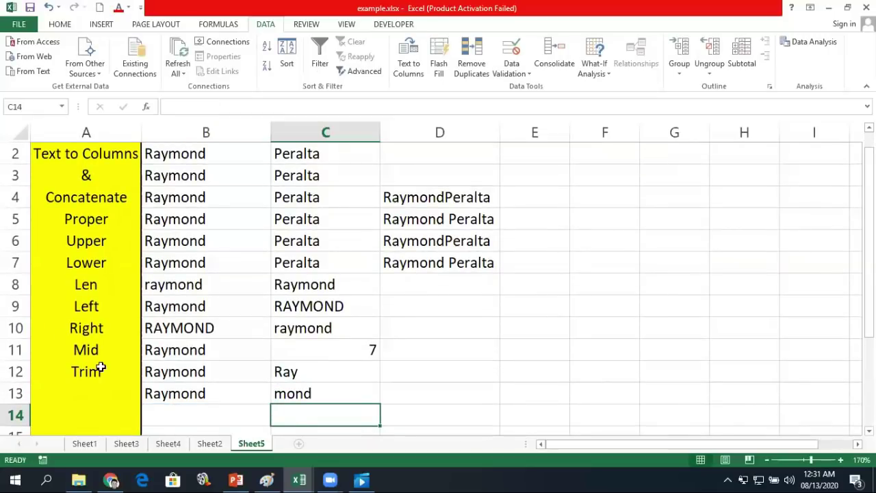
Enter Raymond in B14 and =MID(B14,4,3) in C14 to return mon.
left_click(162, 407)
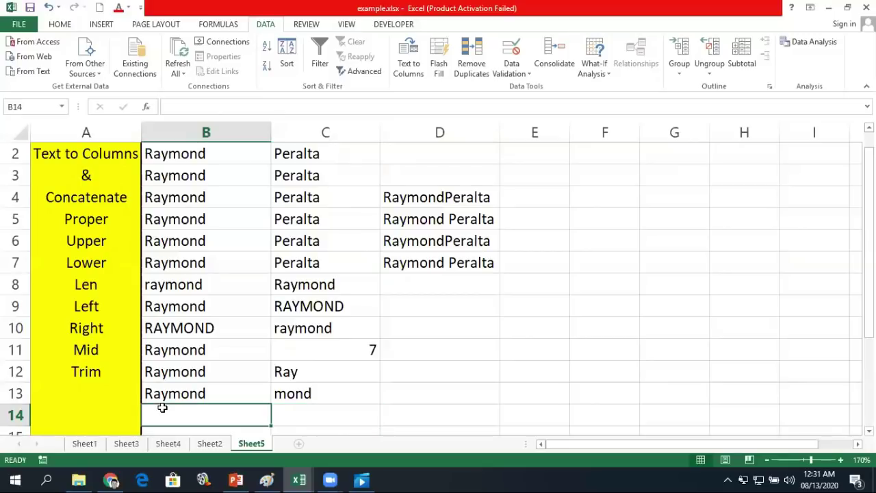
type("Raymond")
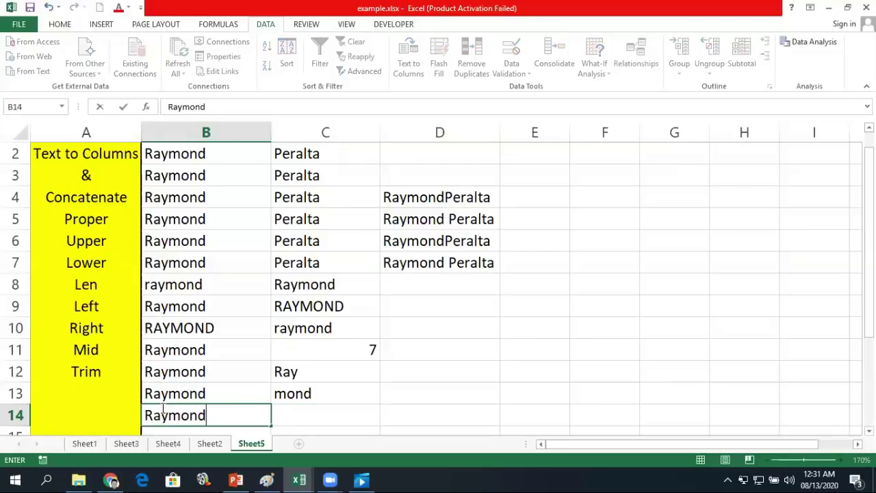
key("Tab")
type("=mid")
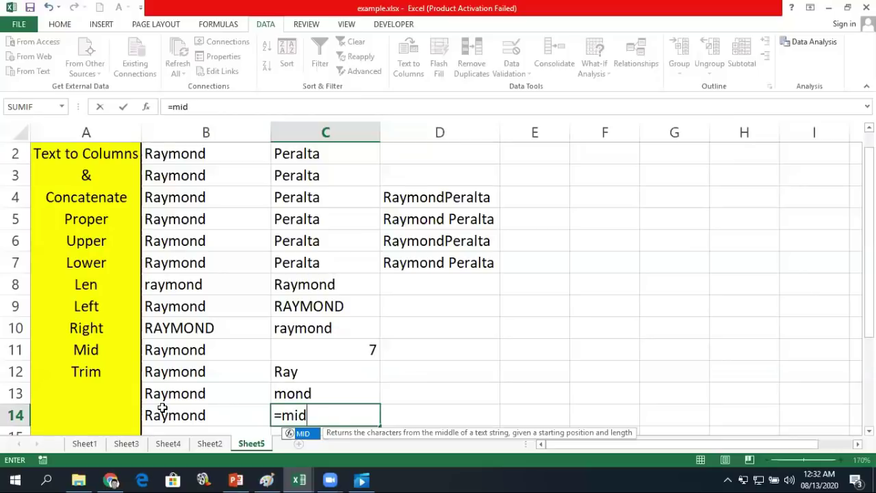
type("(")
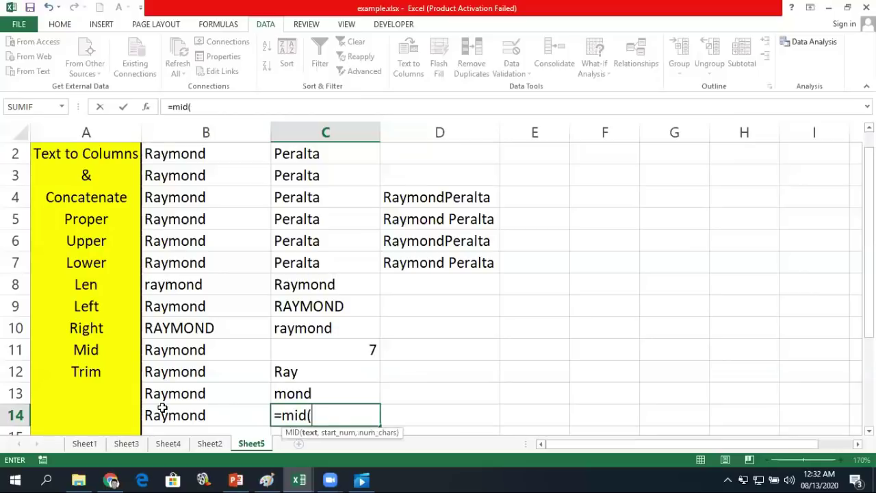
left_click(176, 415)
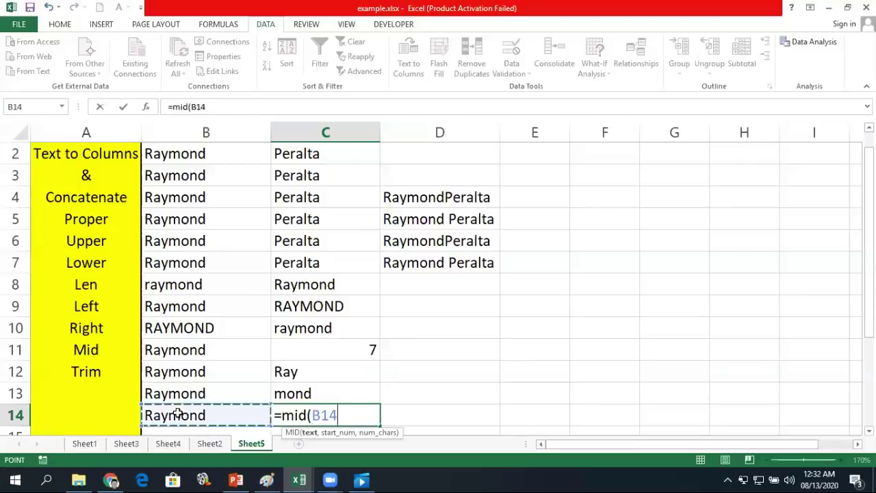
type(",")
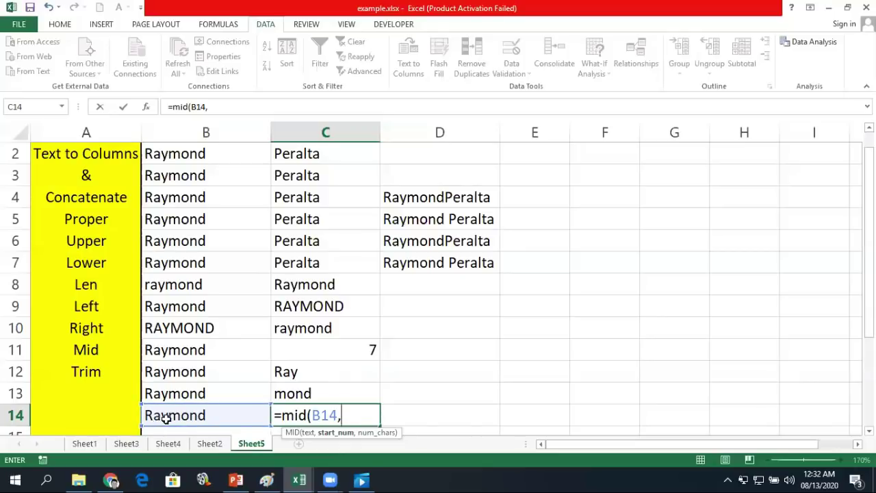
type("4")
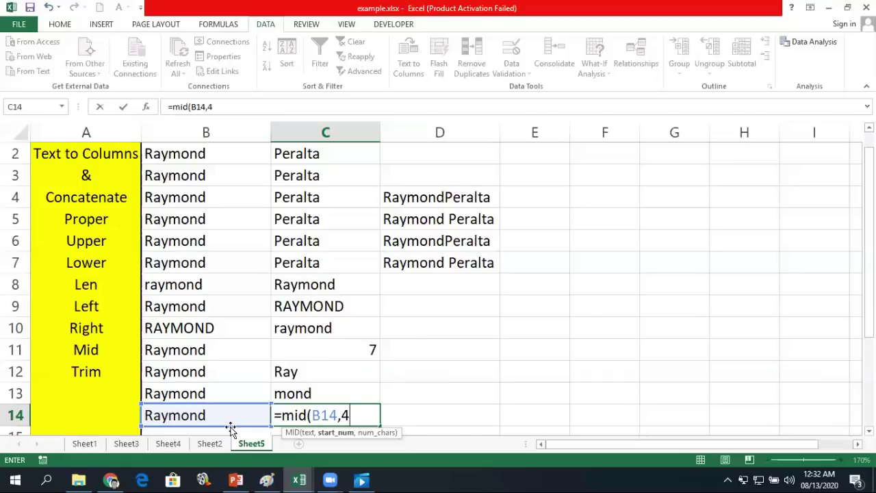
type(",")
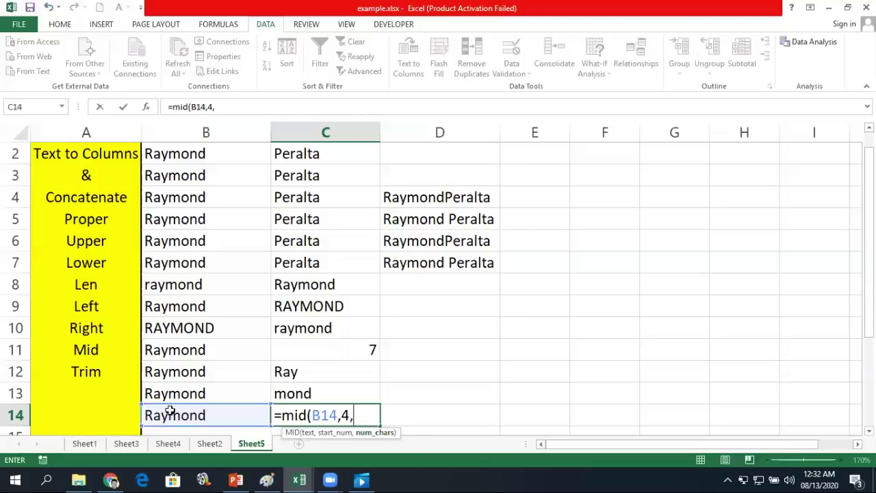
type("3)")
key("Return")
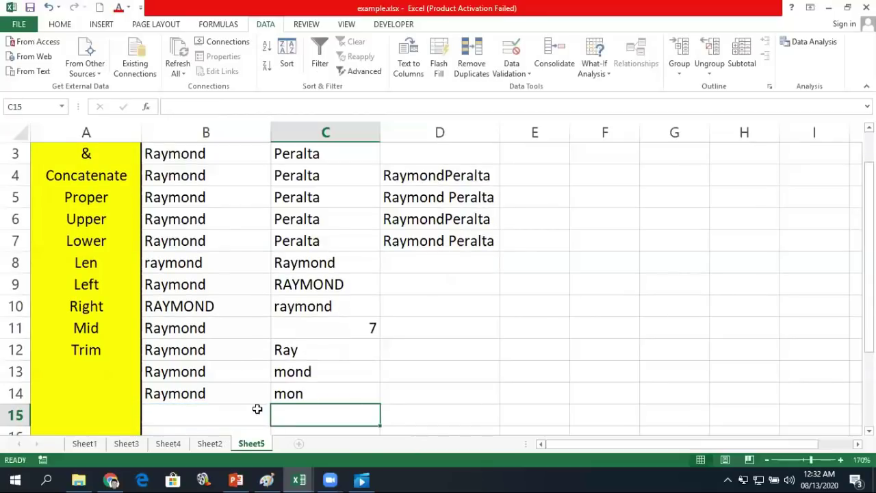
Enter 'Raymond Peralta' with a double space in B15 and =TRIM(B15) in C15.
double_click(184, 415)
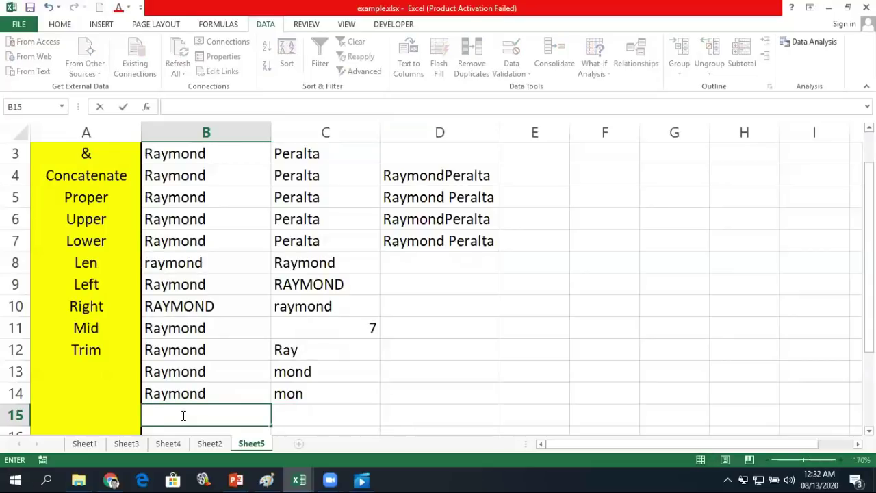
type("Raymond")
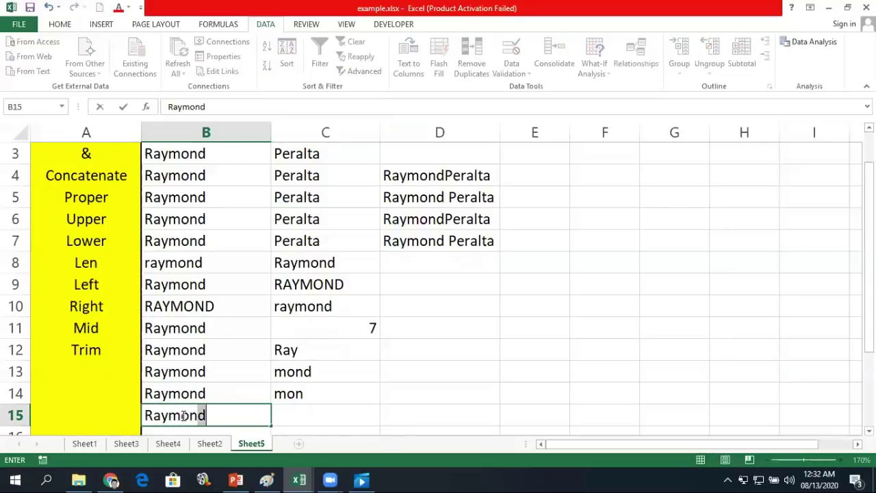
type("  Peralta")
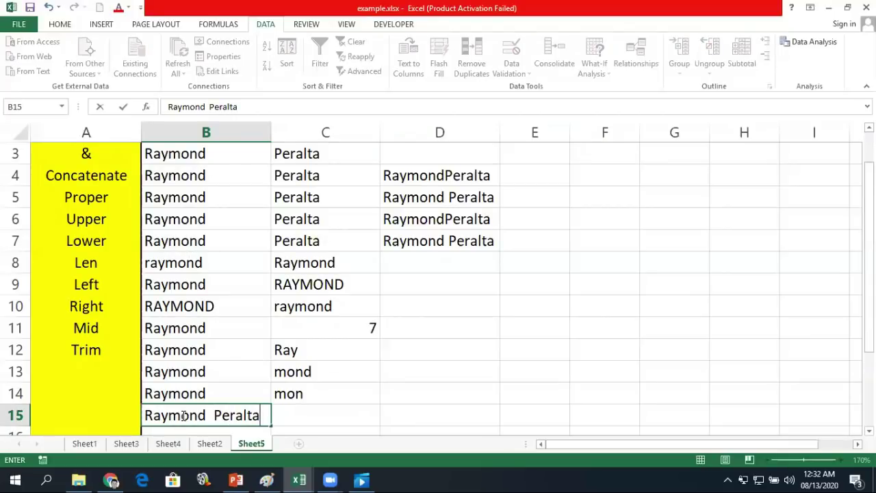
key("Return")
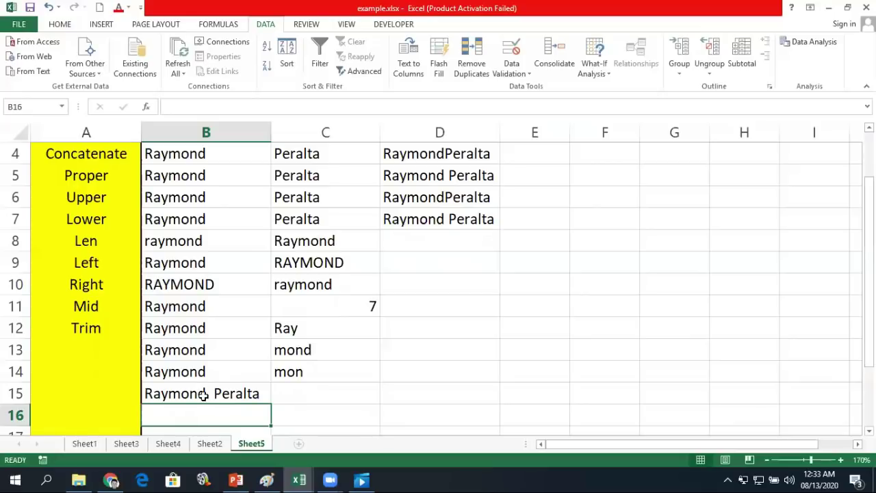
left_click(339, 398)
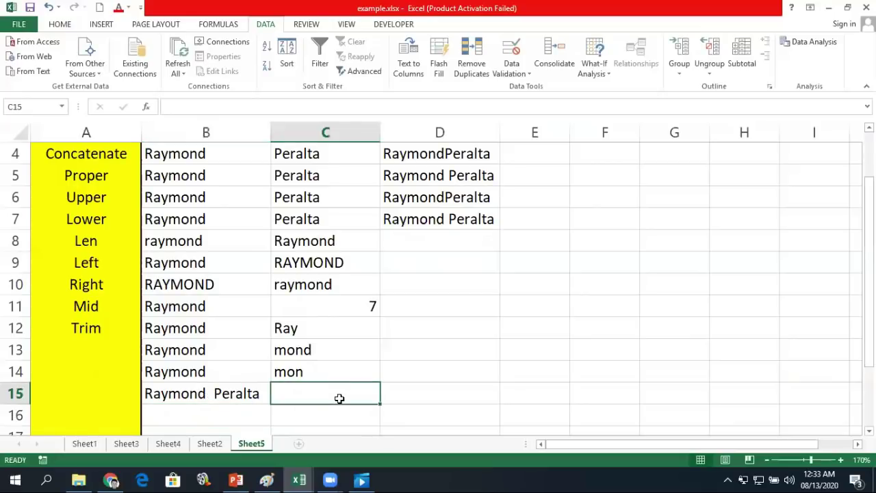
type("=trim")
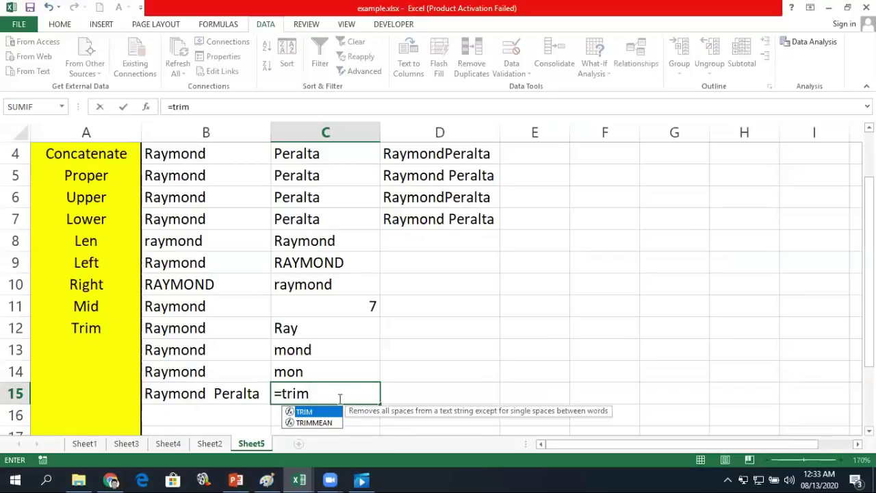
type("(")
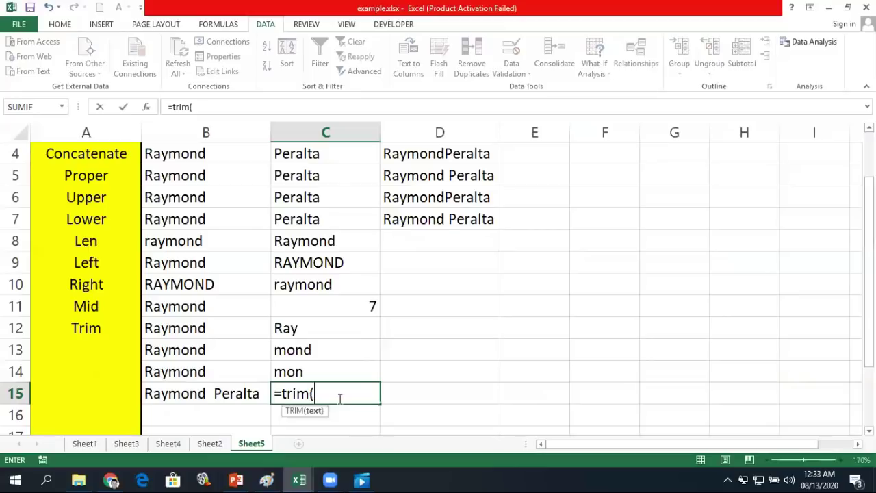
left_click(203, 393)
type(")")
key("Return")
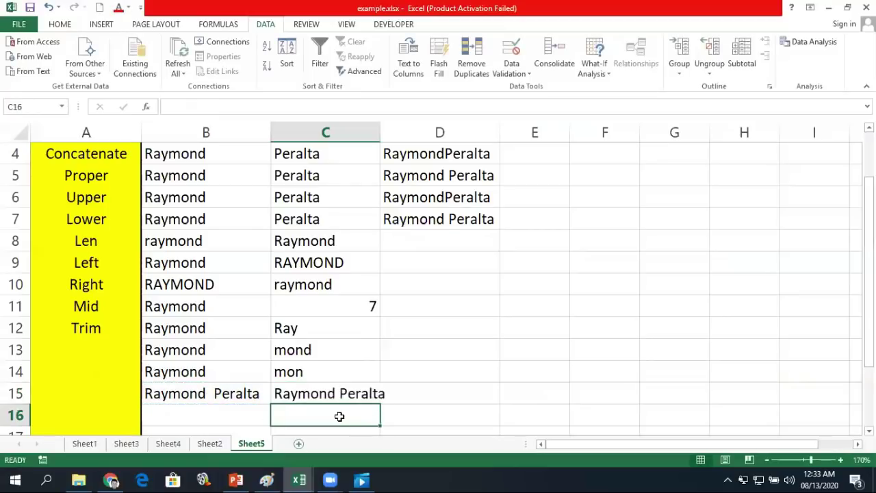